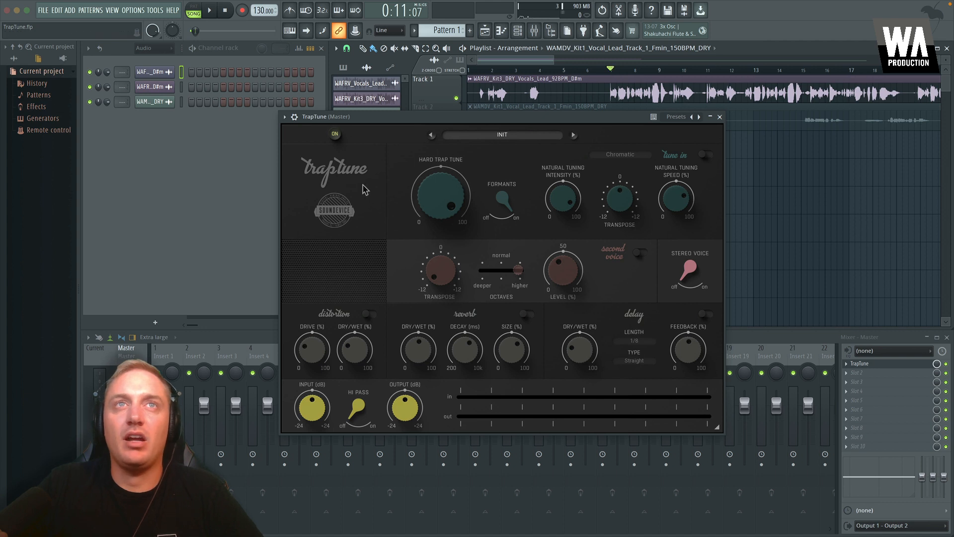
# - Compare the lead vocal from bar 7 with TrapTune bypassed and with it switched back on
pyautogui.click(334, 138)
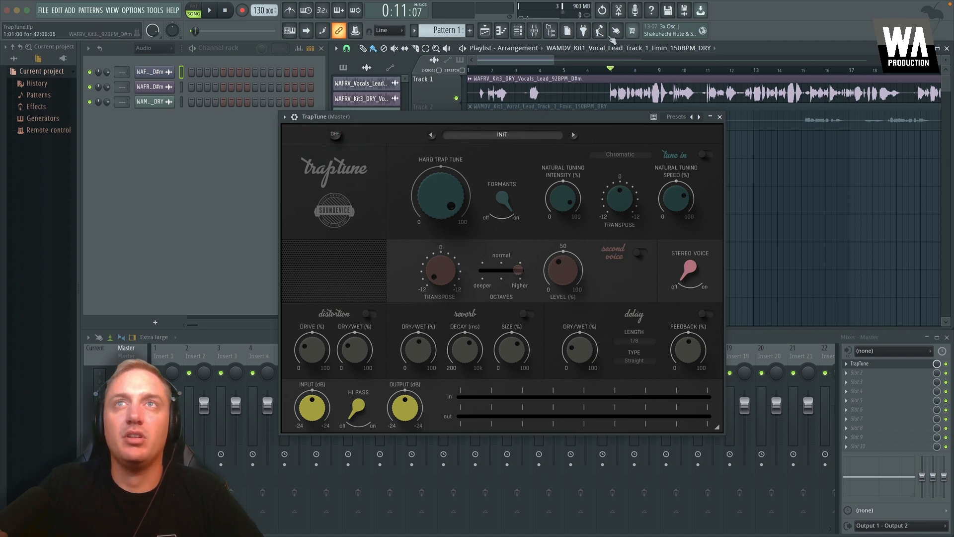
pyautogui.press('space')
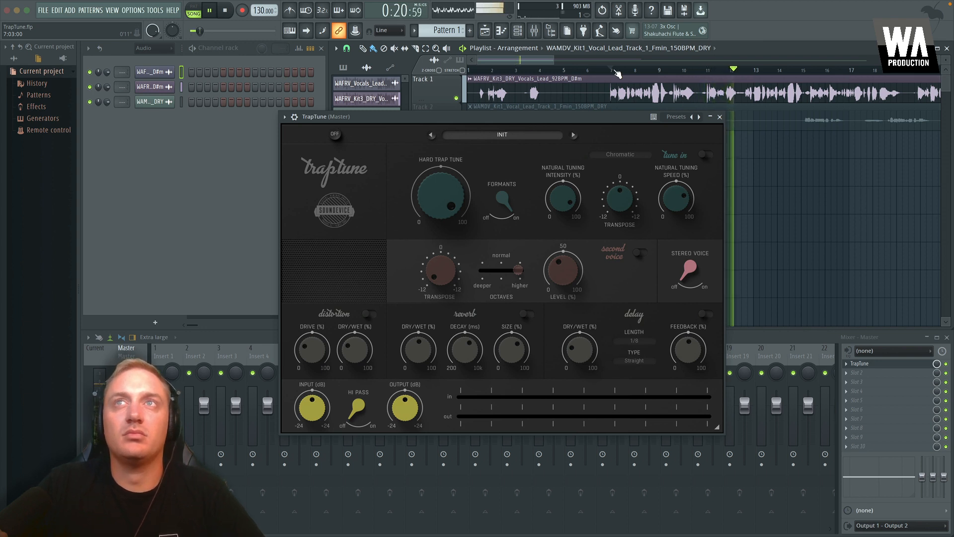
pyautogui.press('space')
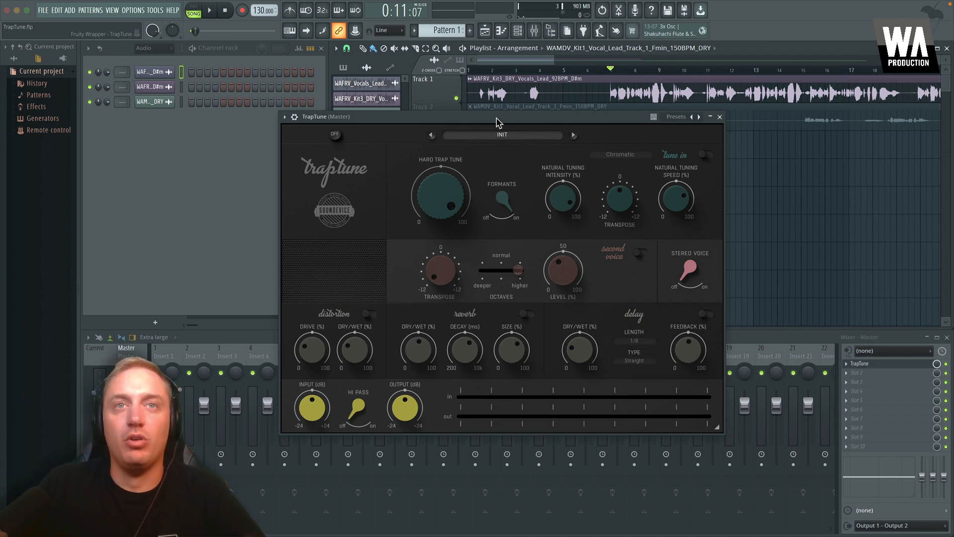
pyautogui.click(335, 135)
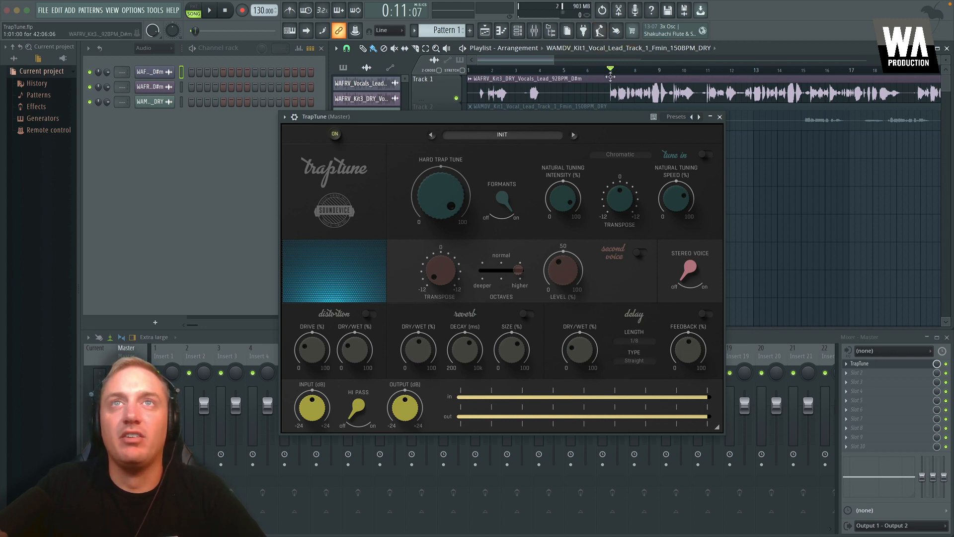
pyautogui.press('space')
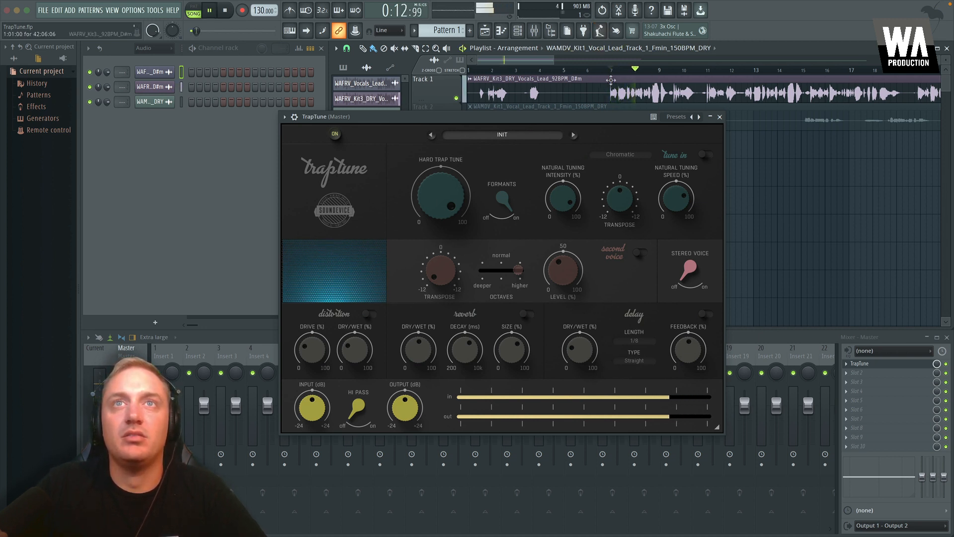
pyautogui.press('space')
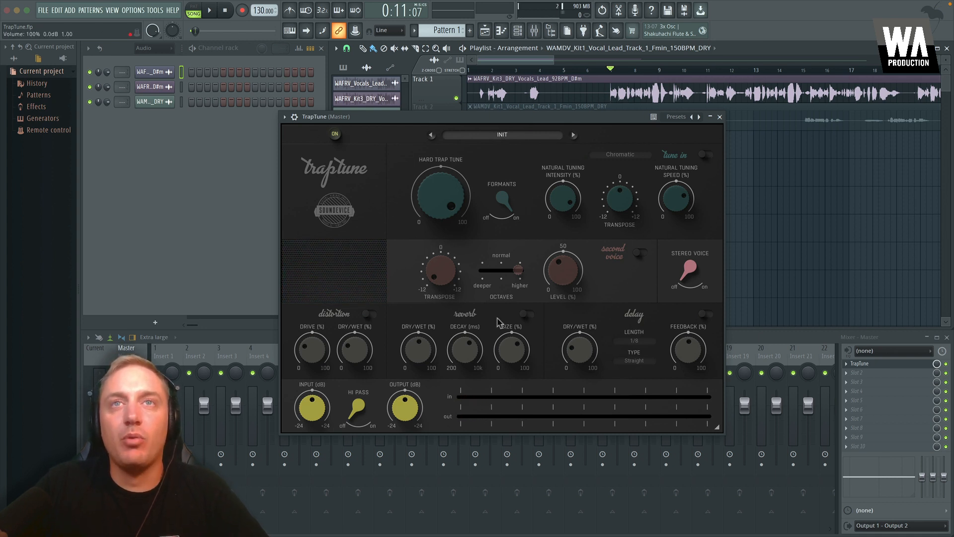
# - Load the Chipmunk Poo preset from the Root preset folder and audition it on the vocal
pyautogui.click(494, 135)
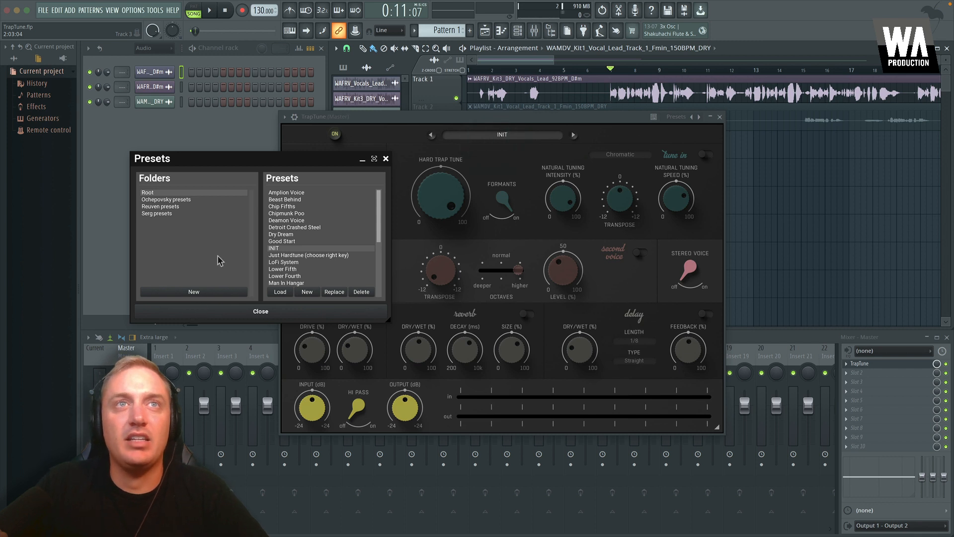
pyautogui.click(288, 214)
pyautogui.doubleClick(288, 215)
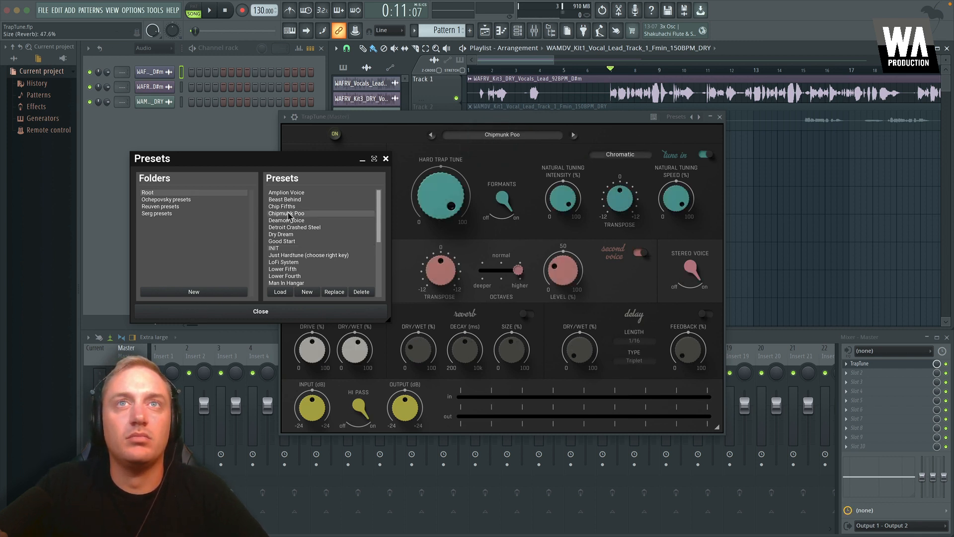
pyautogui.press('space')
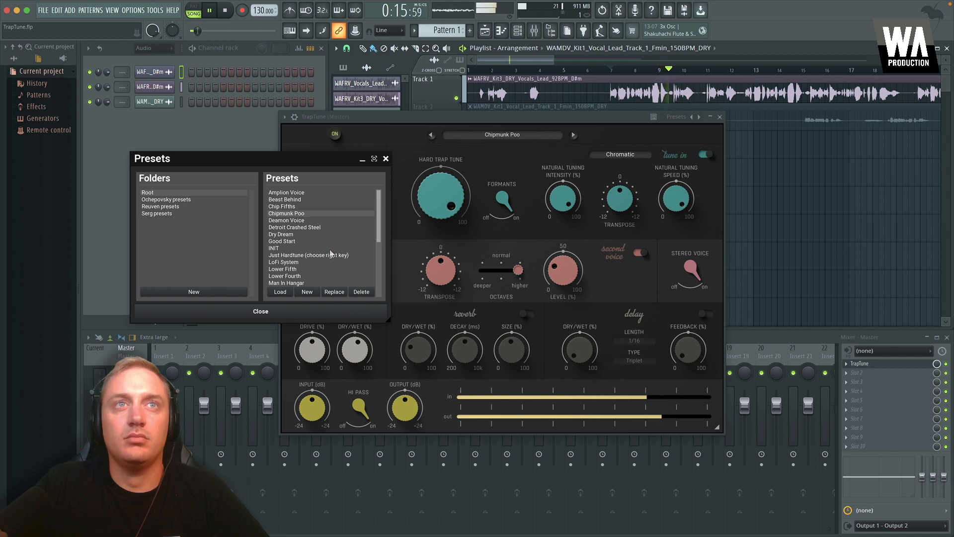
pyautogui.press('space')
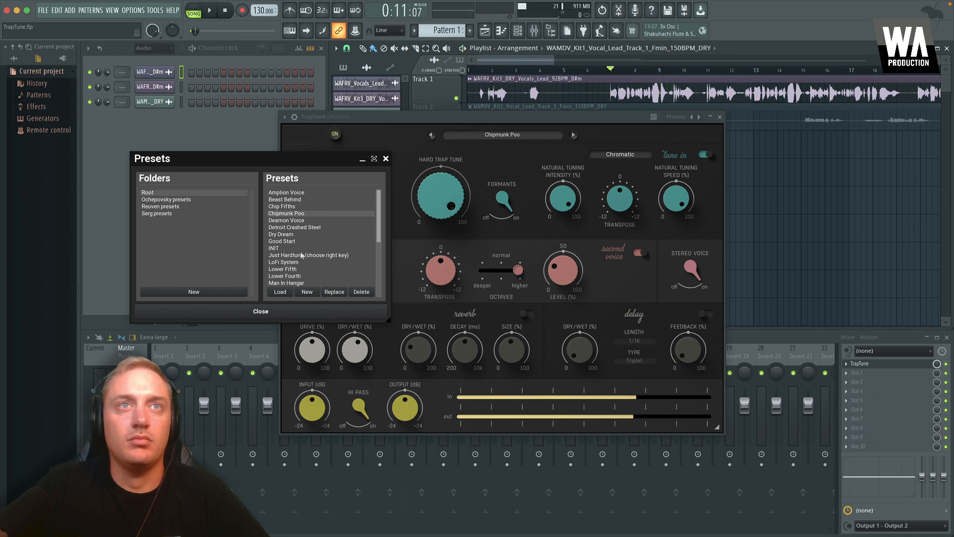
# - Load the Ragga Man preset from the Root preset folder and audition it on the vocal
pyautogui.scroll(-4, 302, 254)
pyautogui.scroll(2, 301, 255)
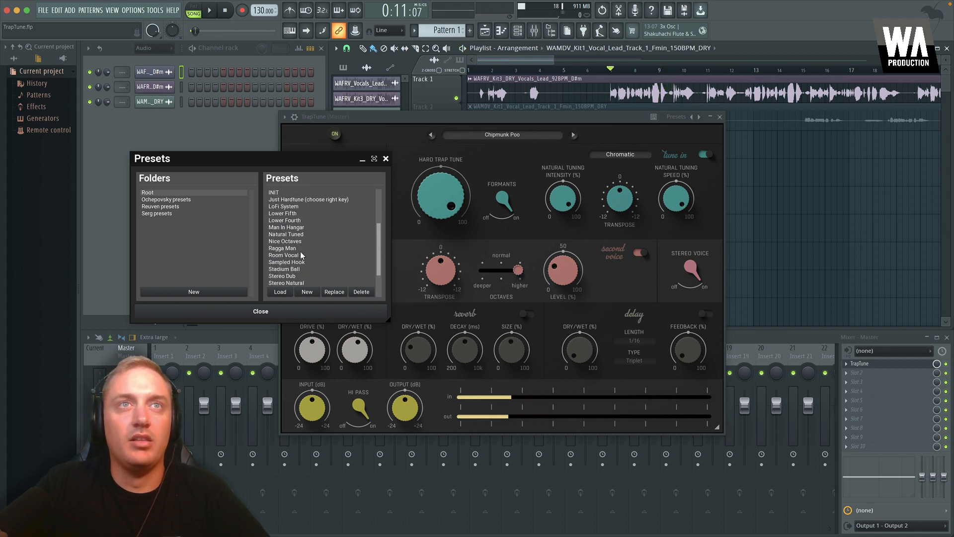
pyautogui.click(286, 255)
pyautogui.scroll(1, 286, 255)
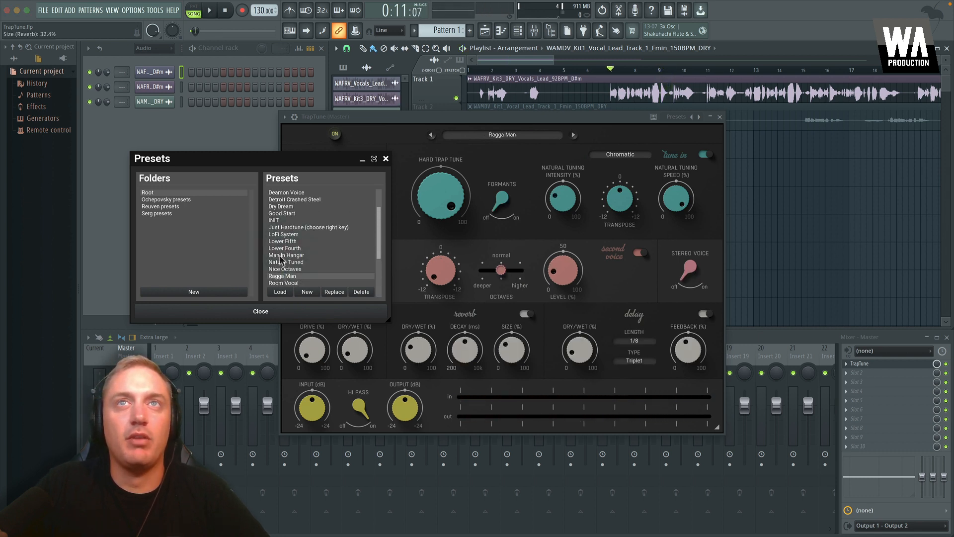
pyautogui.press('space')
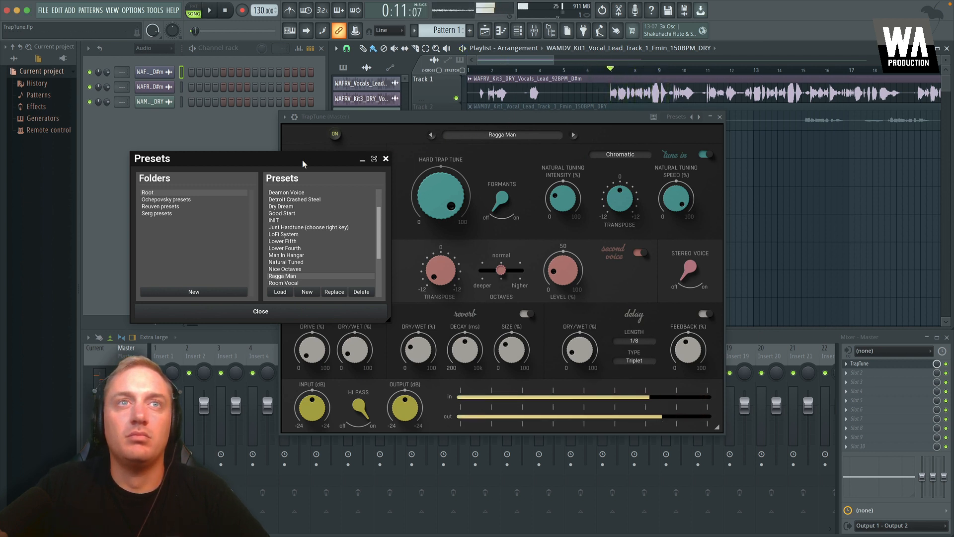
pyautogui.press('space')
# - Load the Stadium Ball preset from the Root preset folder and audition it on the vocal
pyautogui.scroll(-2, 309, 268)
pyautogui.click(308, 269)
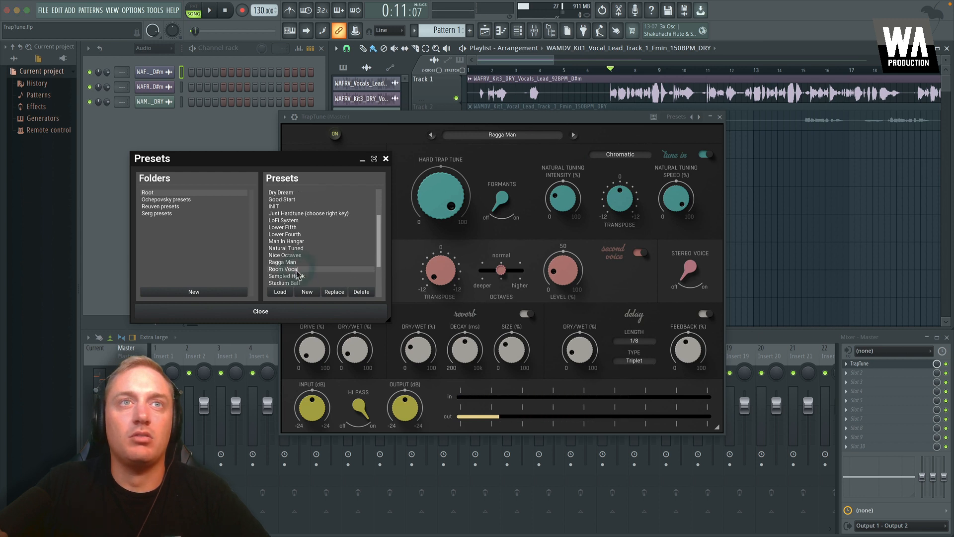
pyautogui.scroll(-3, 301, 273)
pyautogui.doubleClick(291, 234)
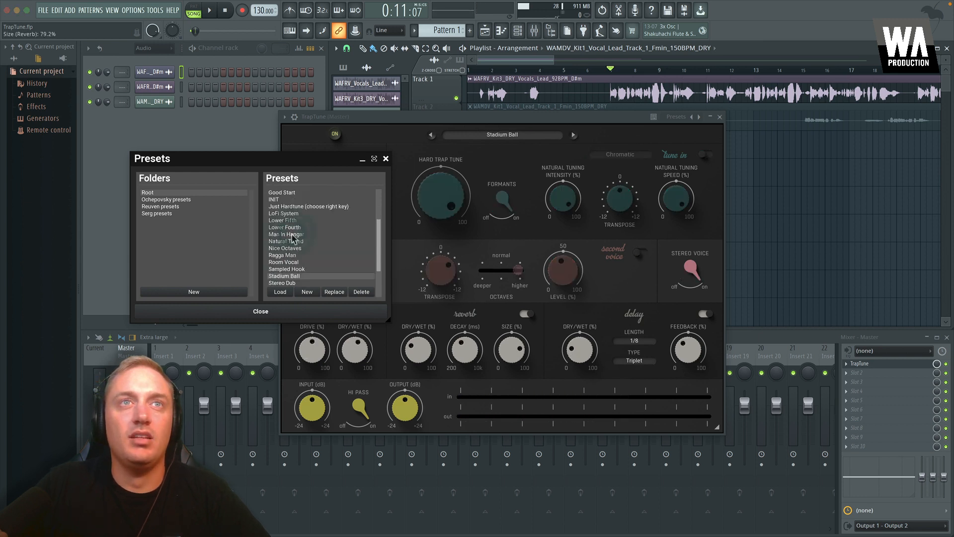
pyautogui.press('space')
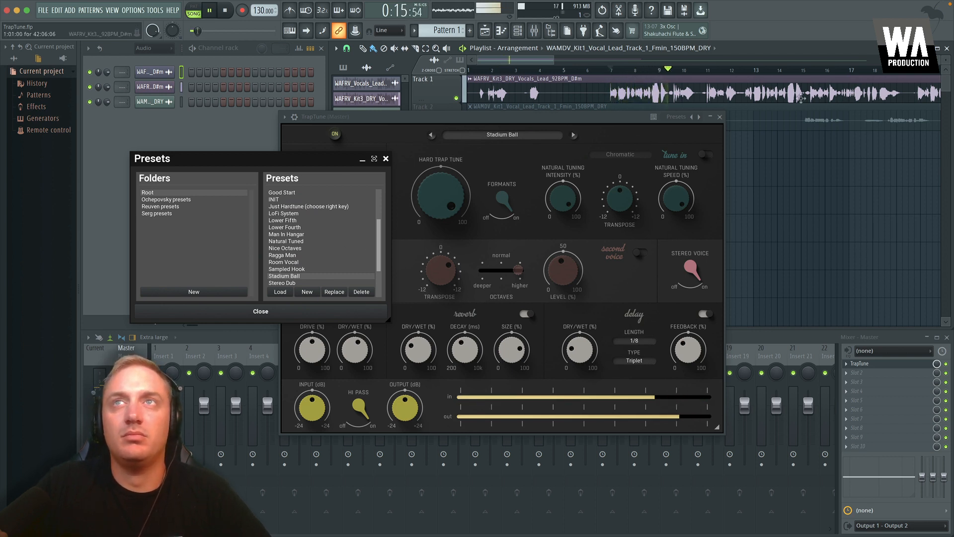
pyautogui.press('space')
# - Load the Forth in CMaj artist preset, audition the vocal from bar 11, and close the preset browser
pyautogui.click(168, 207)
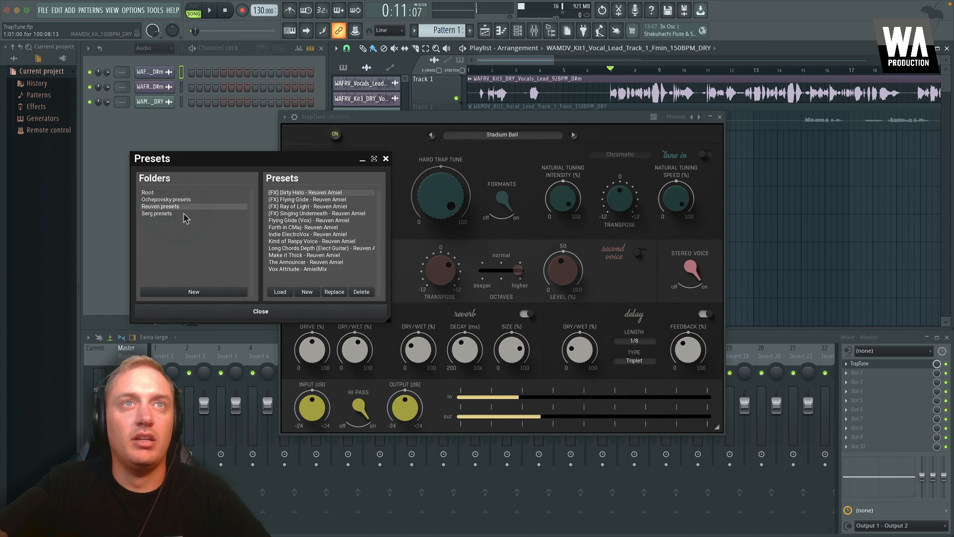
pyautogui.click(293, 228)
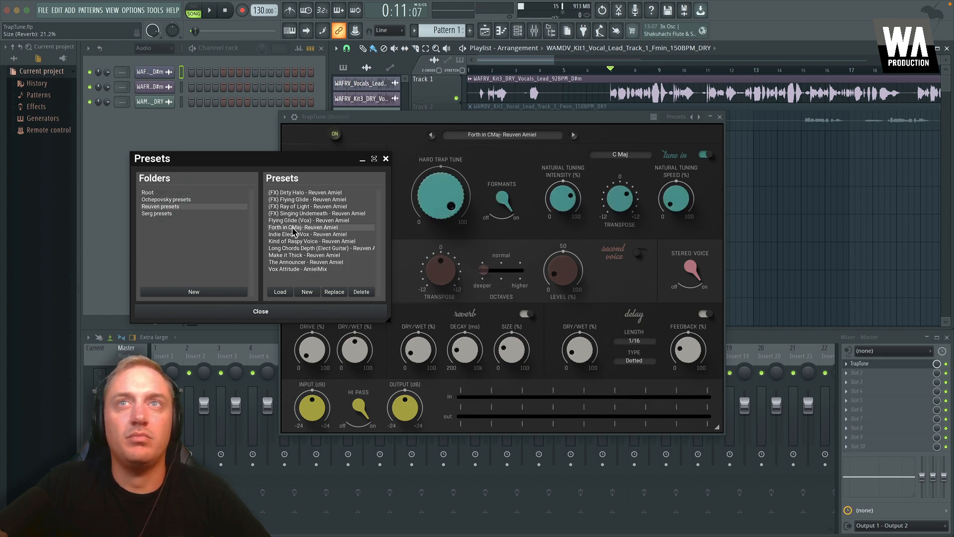
pyautogui.click(711, 71)
pyautogui.press('space')
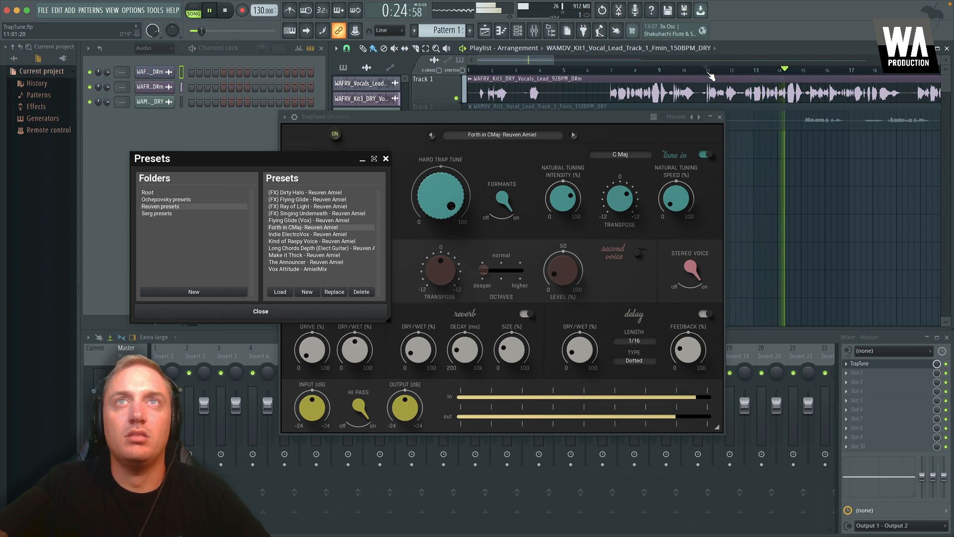
pyautogui.press('space')
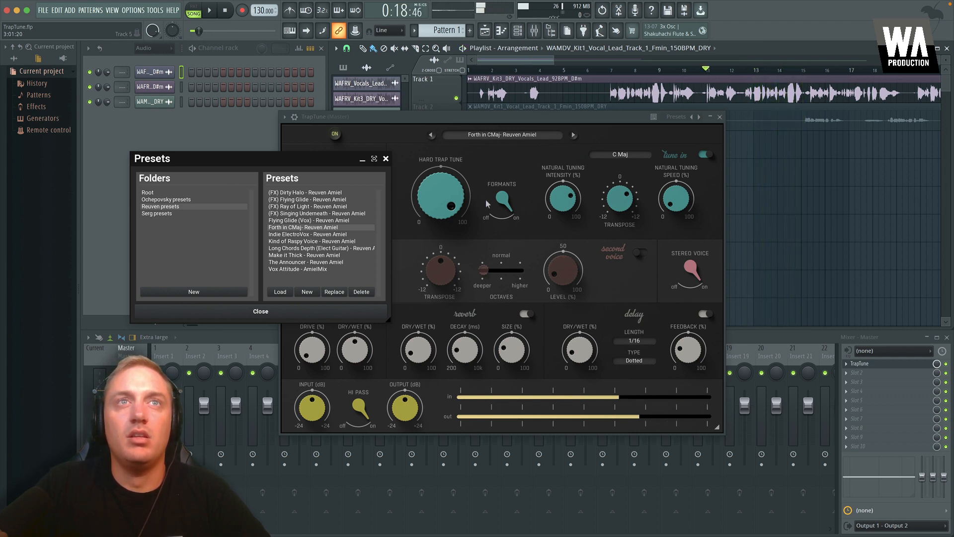
pyautogui.click(386, 159)
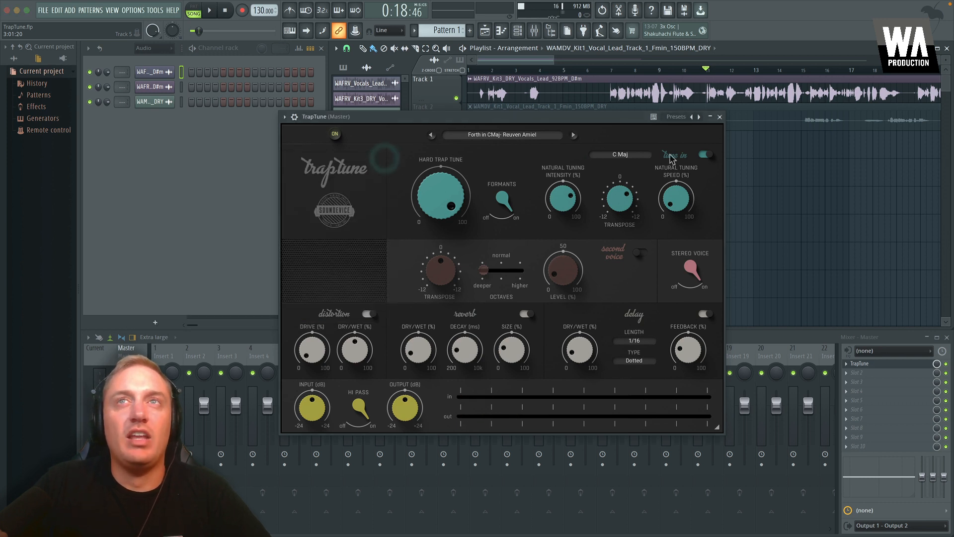
# - Set TrapTune's tuning scale to D# min and play the vocal from bar 11
pyautogui.click(622, 155)
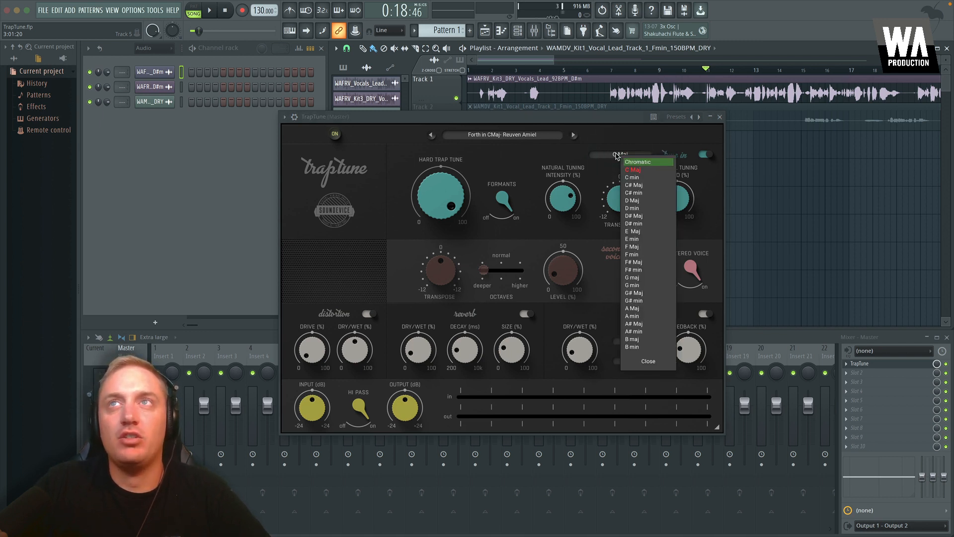
pyautogui.click(641, 216)
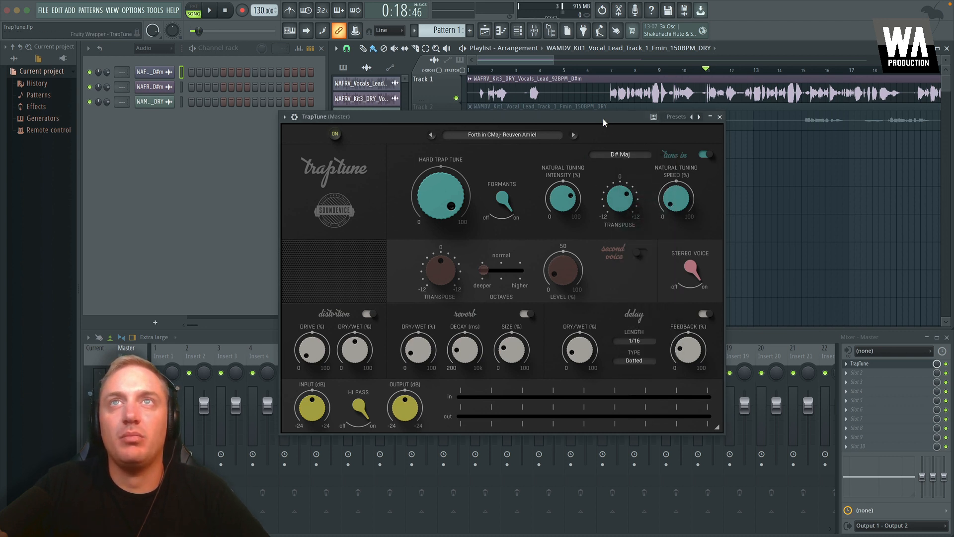
pyautogui.click(632, 158)
pyautogui.click(641, 225)
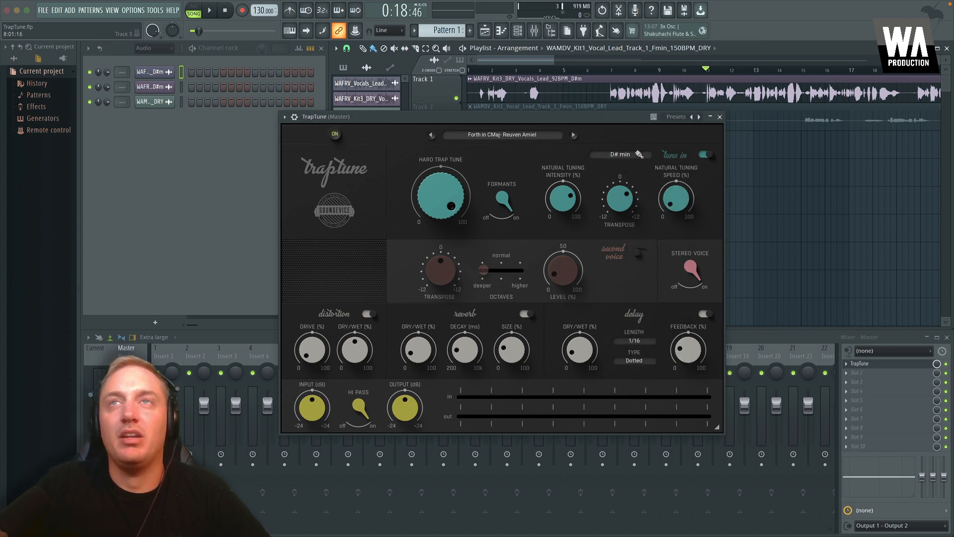
pyautogui.press('space')
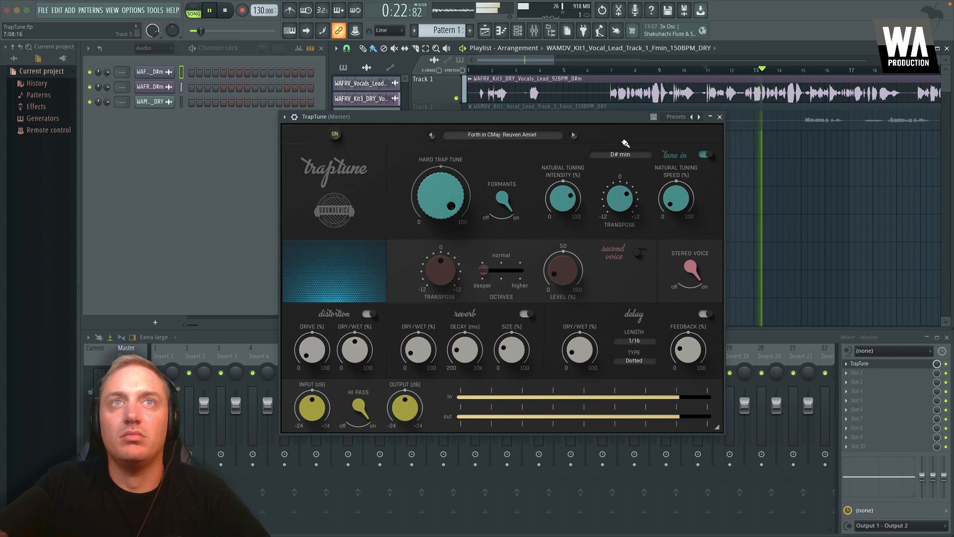
pyautogui.press('space')
# - Load the Some -7th Vox artist preset, audition the vocal between bars 14 and 15 onward, and close the preset browser
pyautogui.click(509, 137)
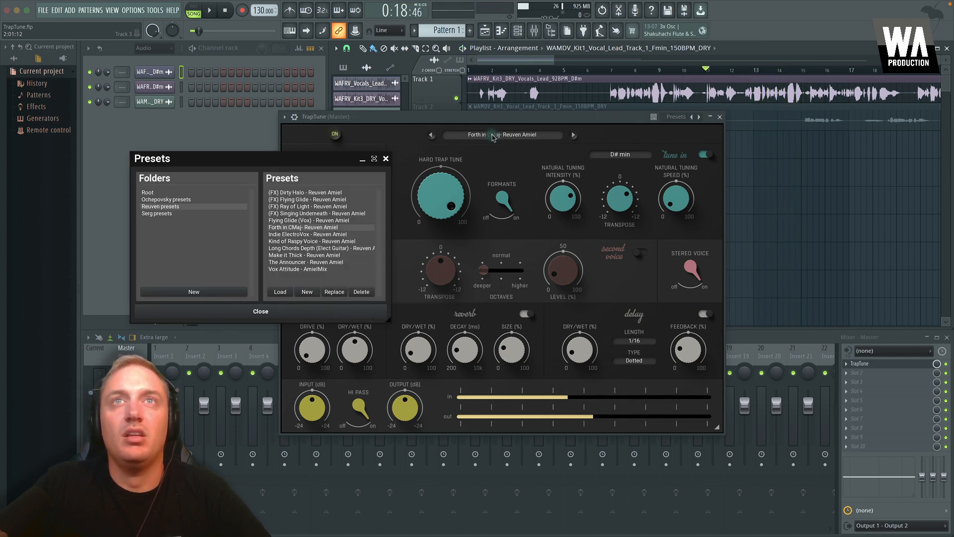
pyautogui.click(169, 214)
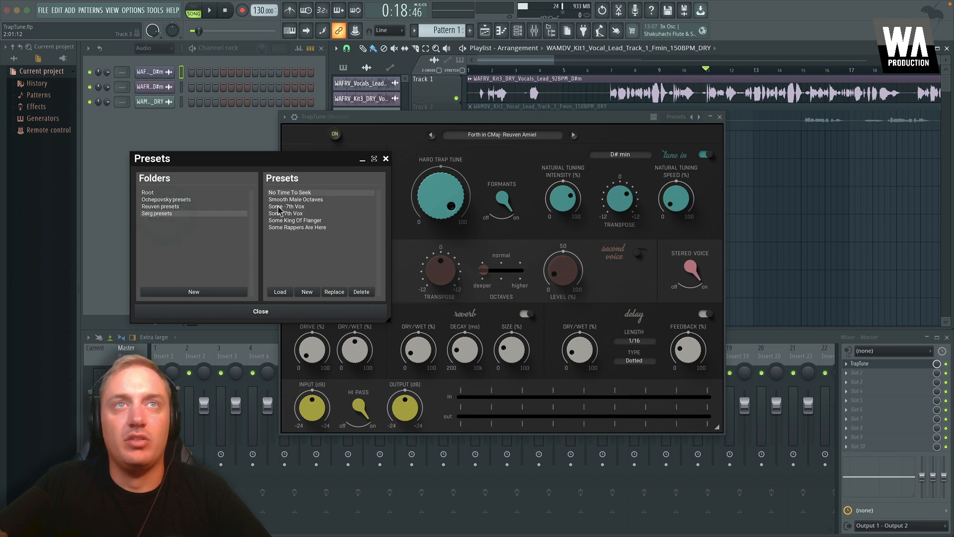
pyautogui.click(296, 207)
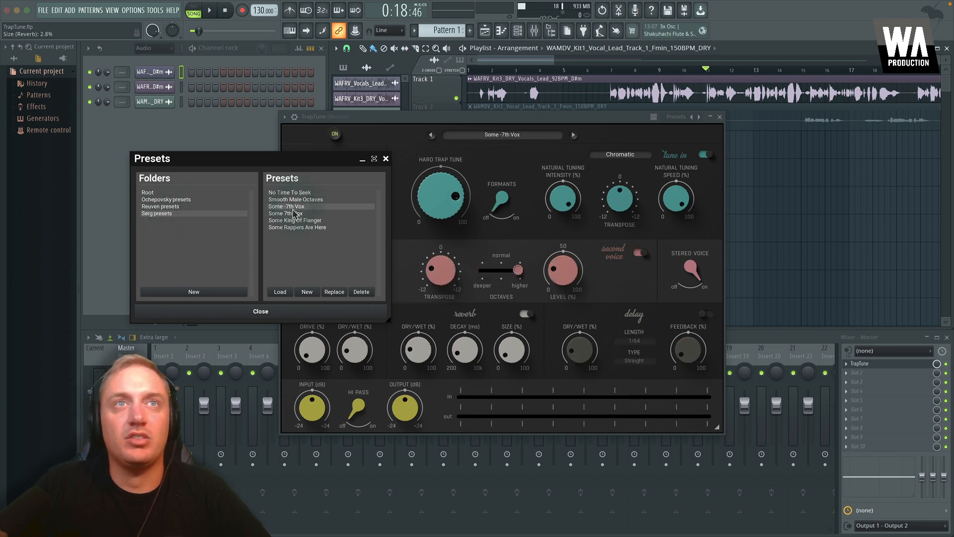
pyautogui.click(795, 72)
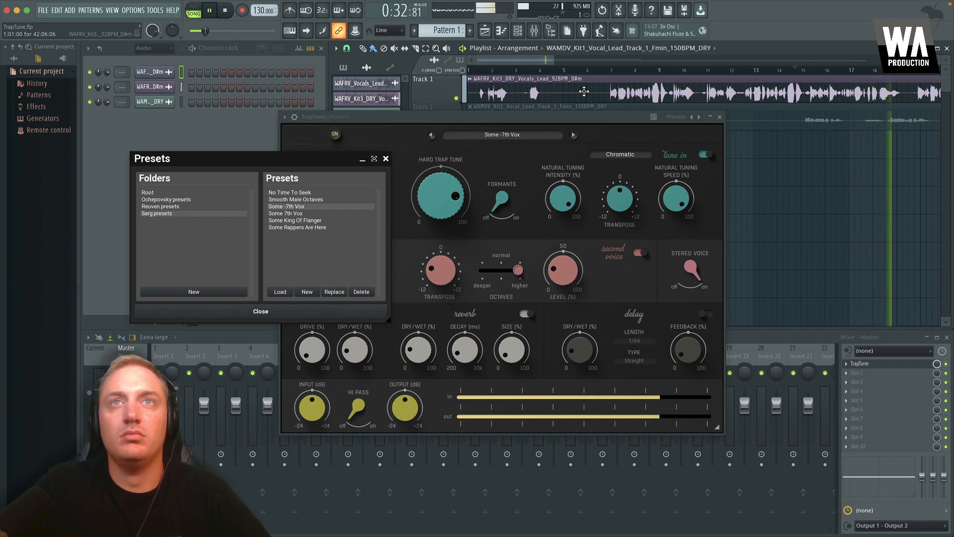
pyautogui.press('space')
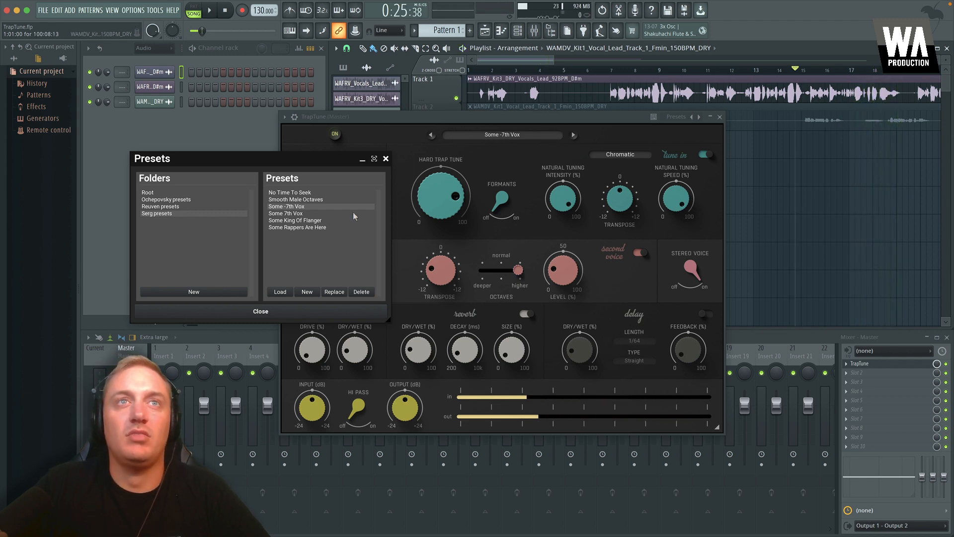
pyautogui.click(386, 159)
# - Load the INIT preset from the Root preset folder and close the preset browser
pyautogui.click(526, 133)
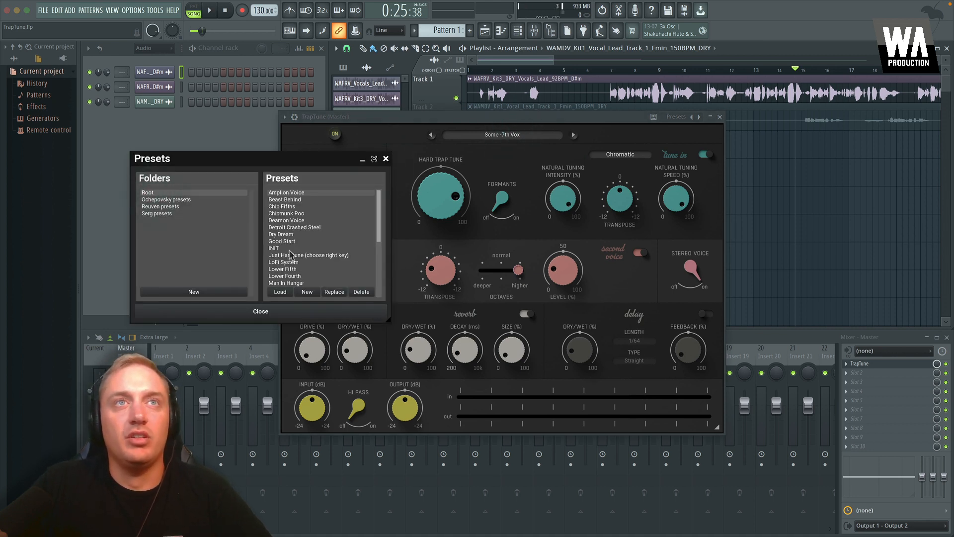
pyautogui.click(281, 248)
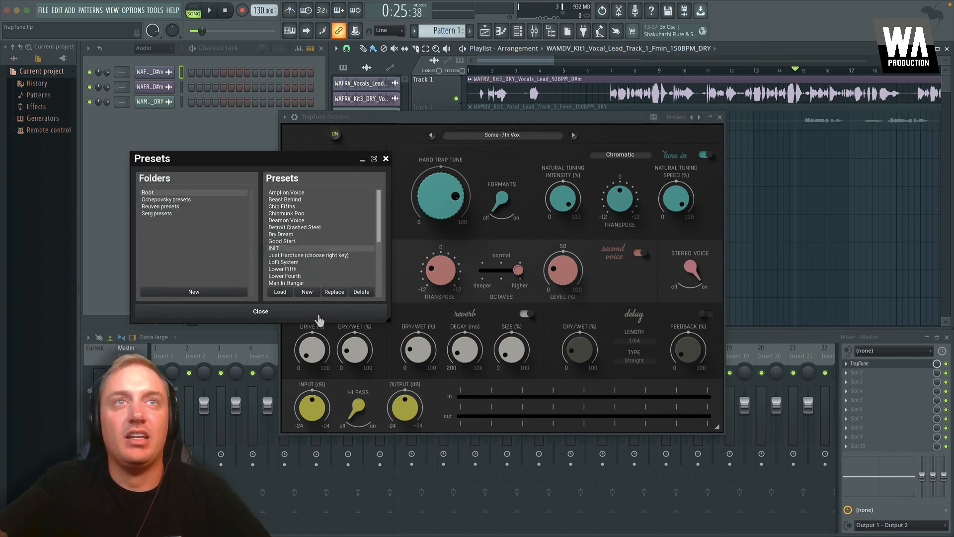
pyautogui.click(248, 313)
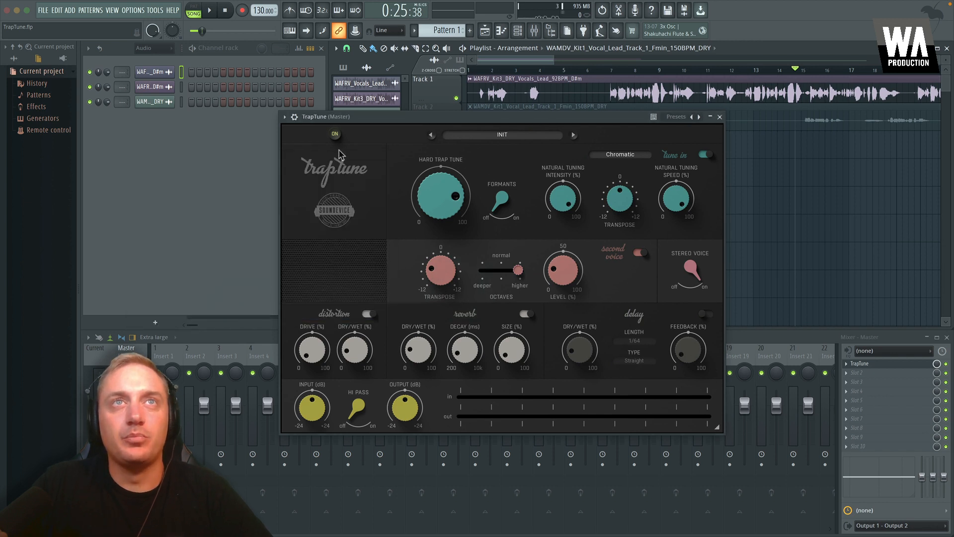
# - Switch off TrapTune's Tune In, Second Voice, Distortion, Reverb and Stereo Voice
pyautogui.click(702, 155)
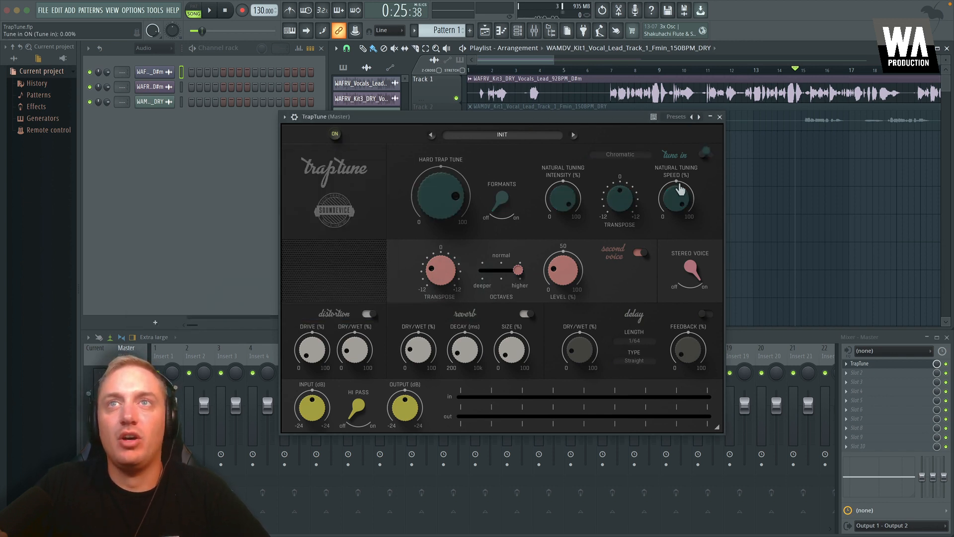
pyautogui.click(639, 253)
pyautogui.click(367, 314)
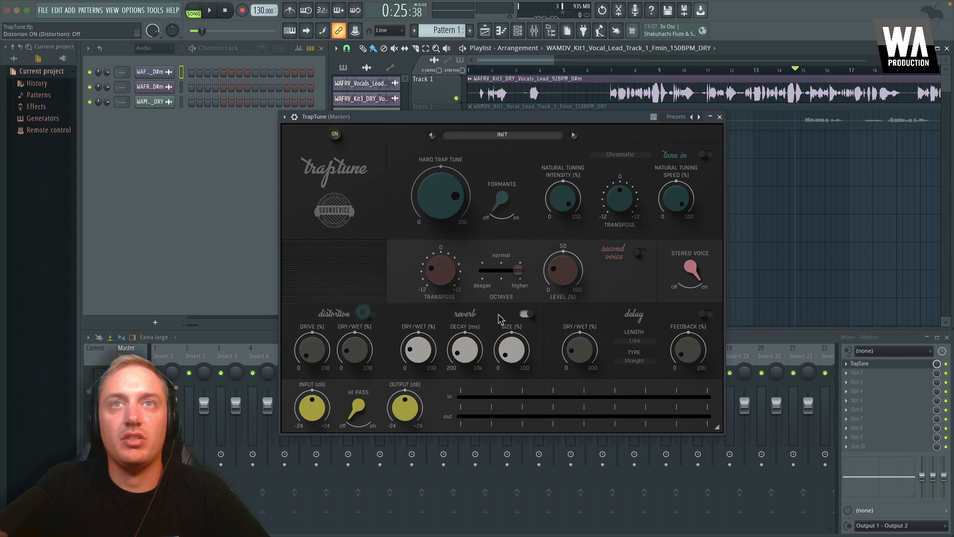
pyautogui.click(526, 313)
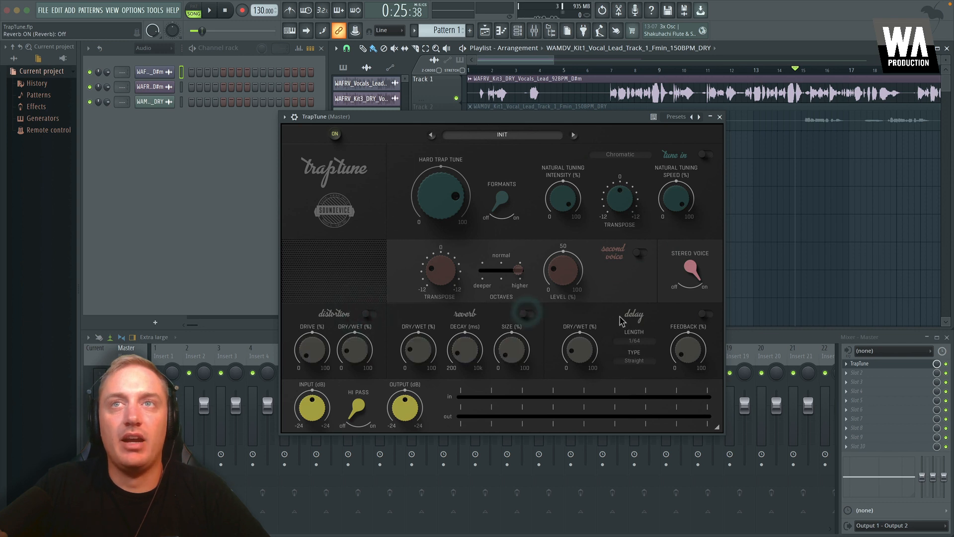
pyautogui.click(689, 268)
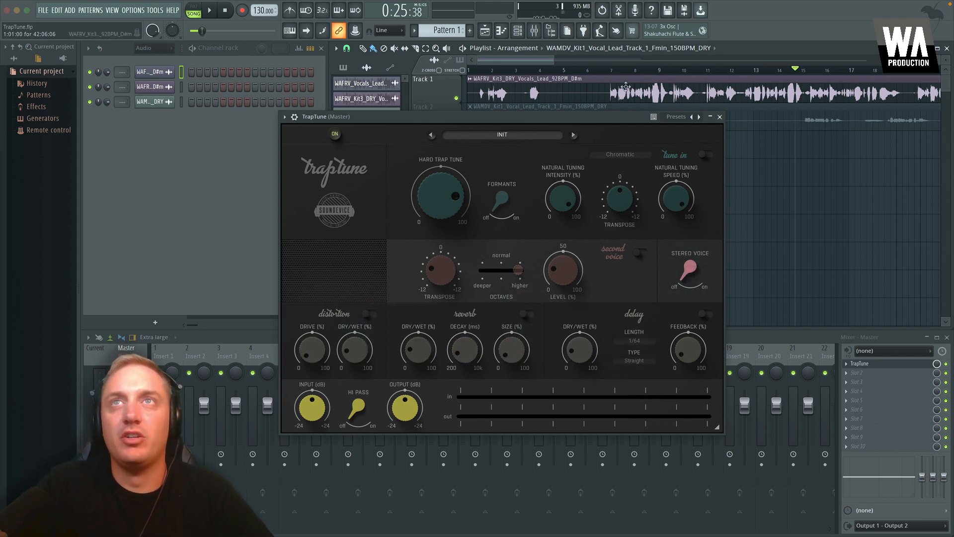
# - Move the playback position to about bar 29 and audition the unprocessed vocal, stopping playback when done
pyautogui.hscroll(5, 679, 94)
pyautogui.hscroll(5, 679, 94)
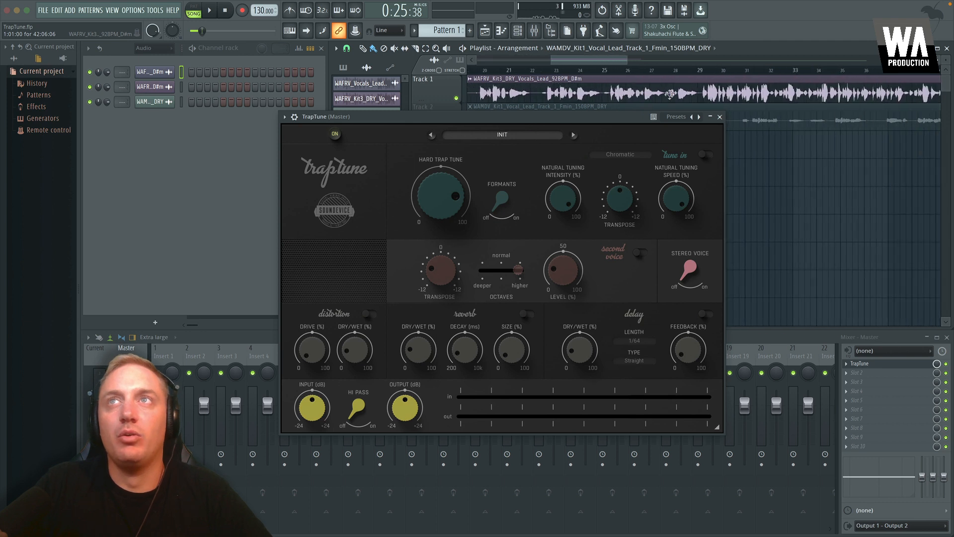
pyautogui.click(671, 70)
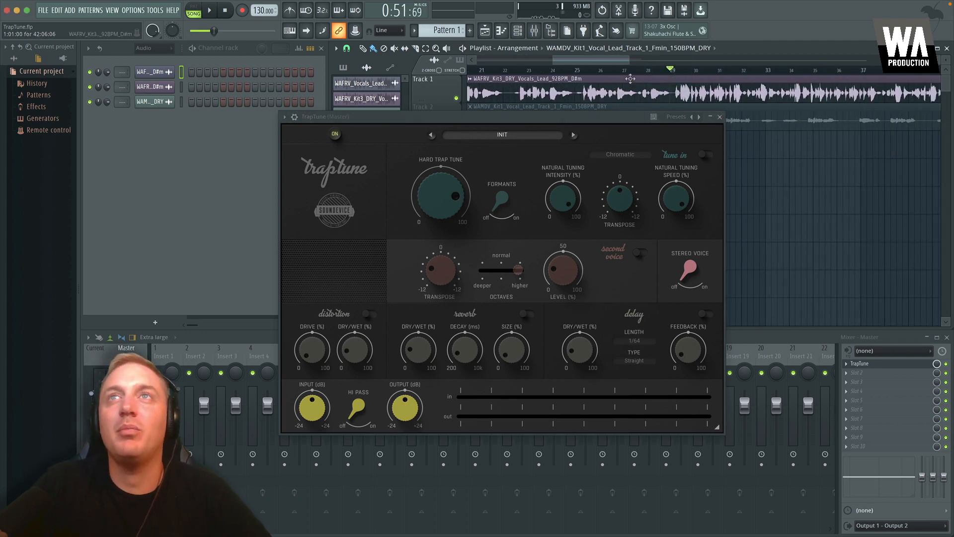
pyautogui.press('space')
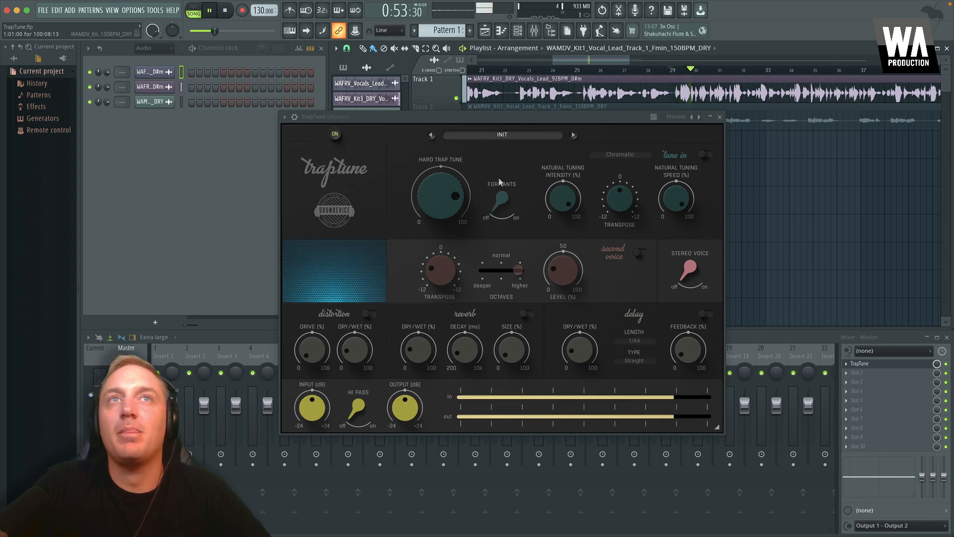
pyautogui.press('space')
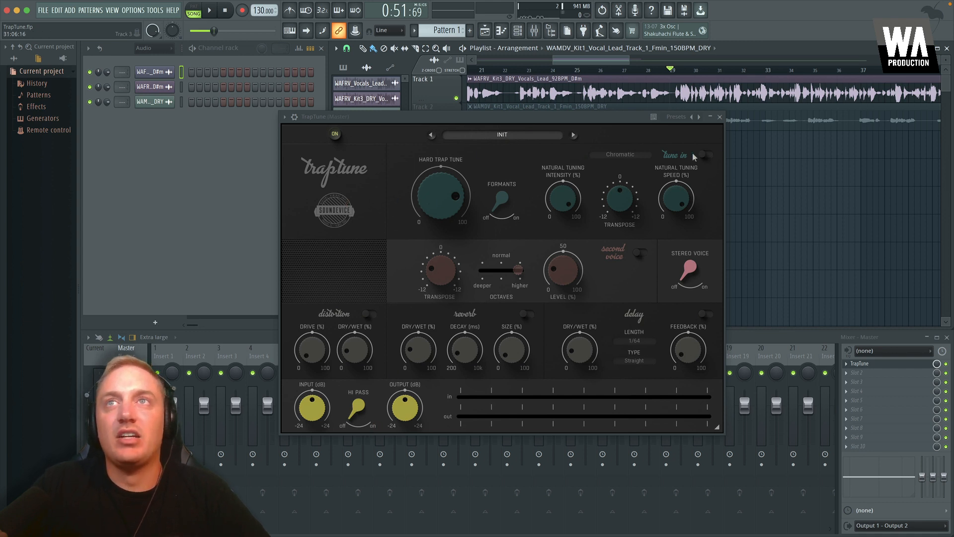
# - Switch on Tune In, turn Hard Trap Tune and both Natural Tuning controls down to minimum, and audition the vocal
pyautogui.click(705, 154)
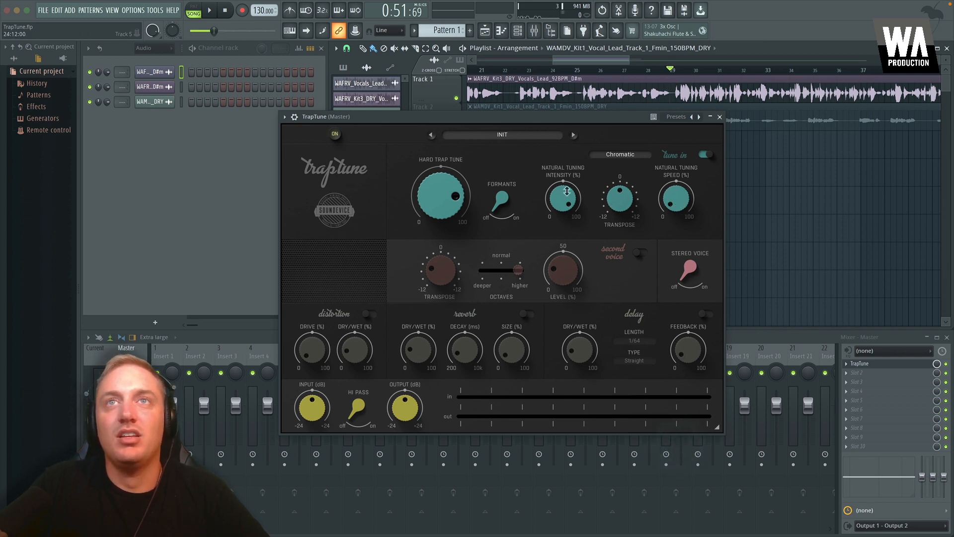
pyautogui.moveTo(450, 179); pyautogui.dragTo(450, 204)
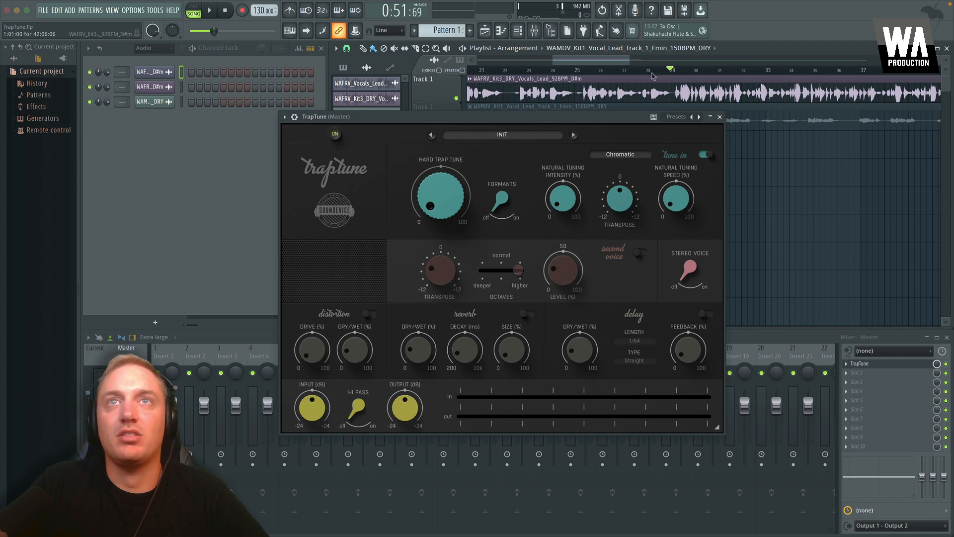
pyautogui.press('space')
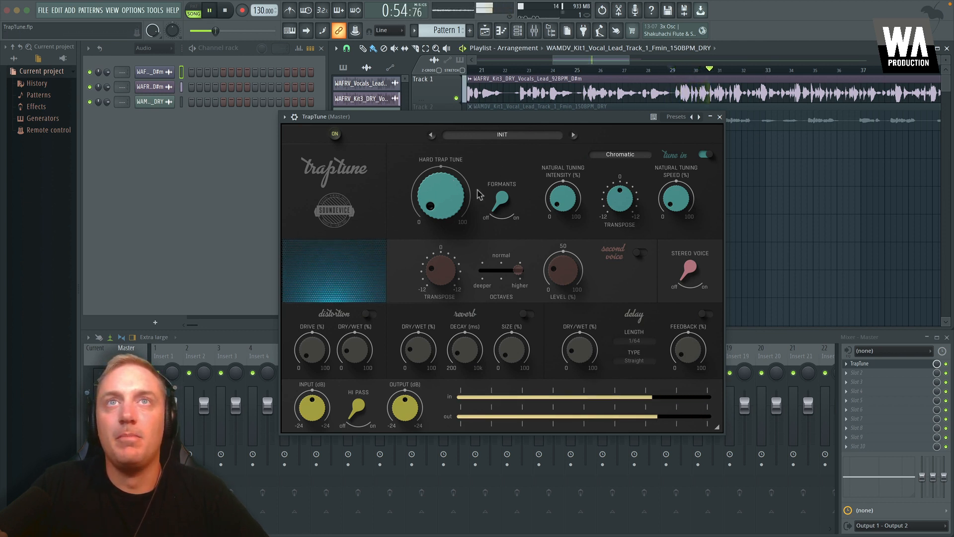
pyautogui.press('space')
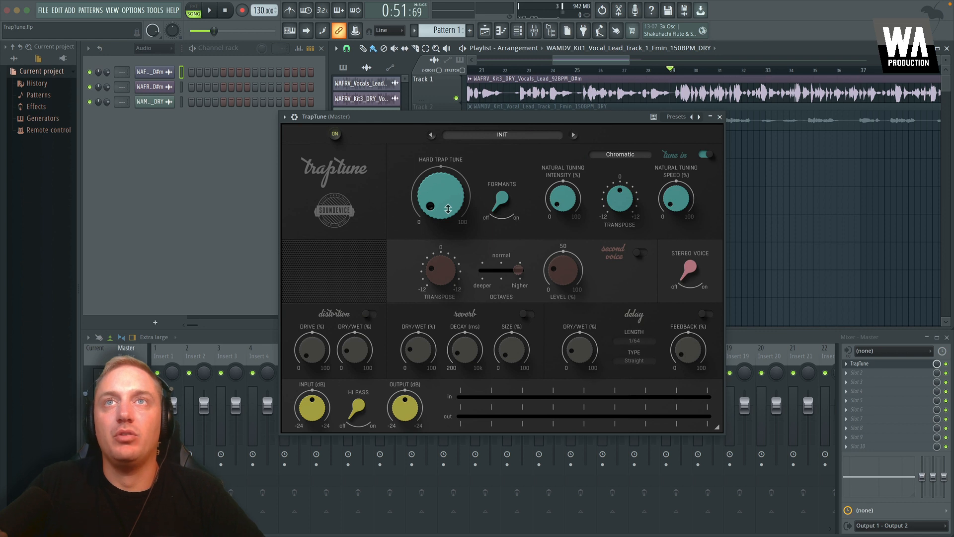
# - Raise Hard Trap Tune to maximum and Natural Tuning Intensity to about 89% while auditioning the vocal from bar 29
pyautogui.moveTo(448, 208); pyautogui.dragTo(434, 97)
pyautogui.press('space')
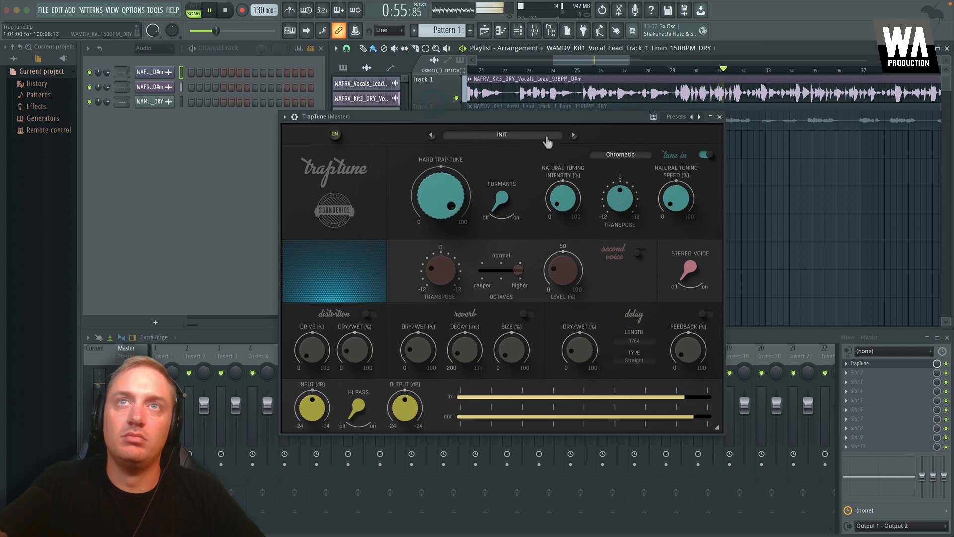
pyautogui.moveTo(562, 200); pyautogui.dragTo(560, 120)
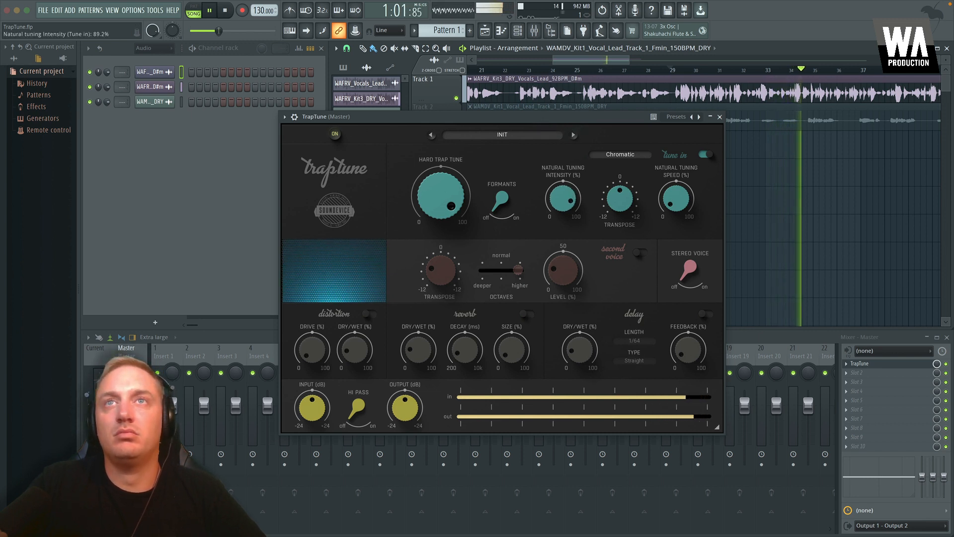
pyautogui.scroll(5, 575, 186)
pyautogui.press('space')
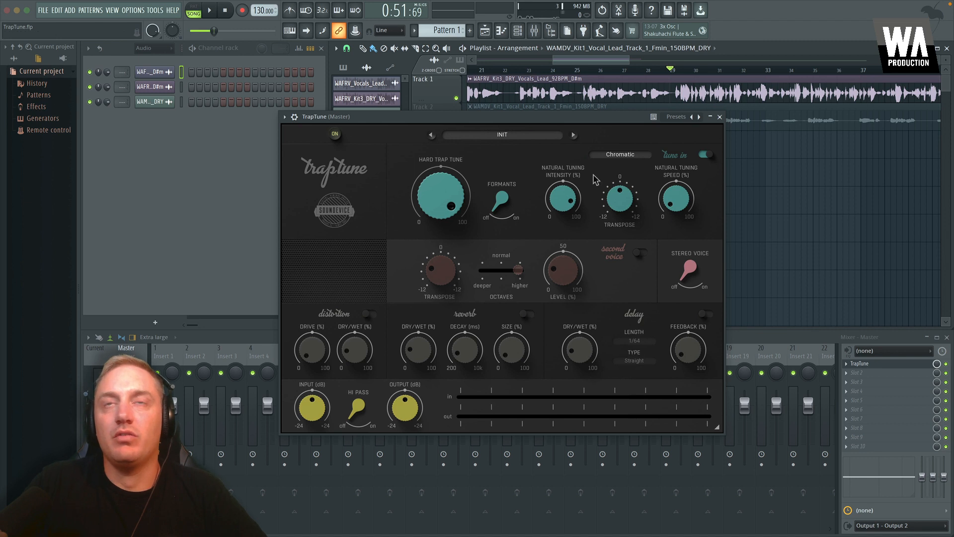
# - Set the Tune In scale to D# min and look through the available scales without picking another
pyautogui.click(622, 155)
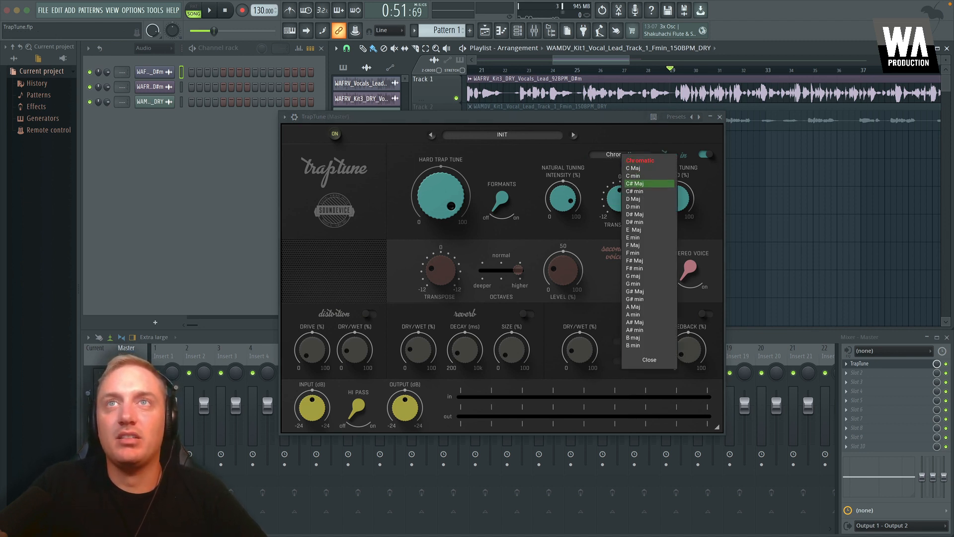
pyautogui.click(639, 223)
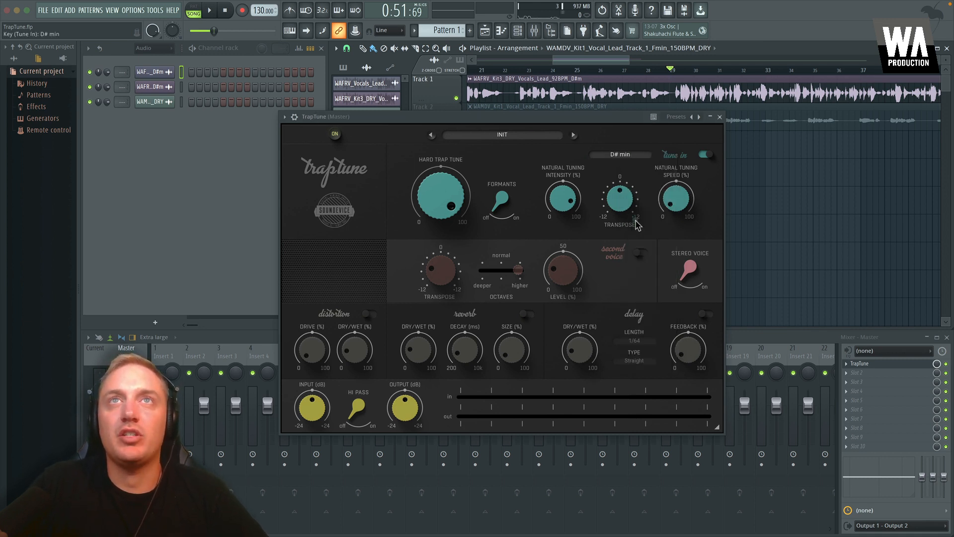
pyautogui.click(619, 154)
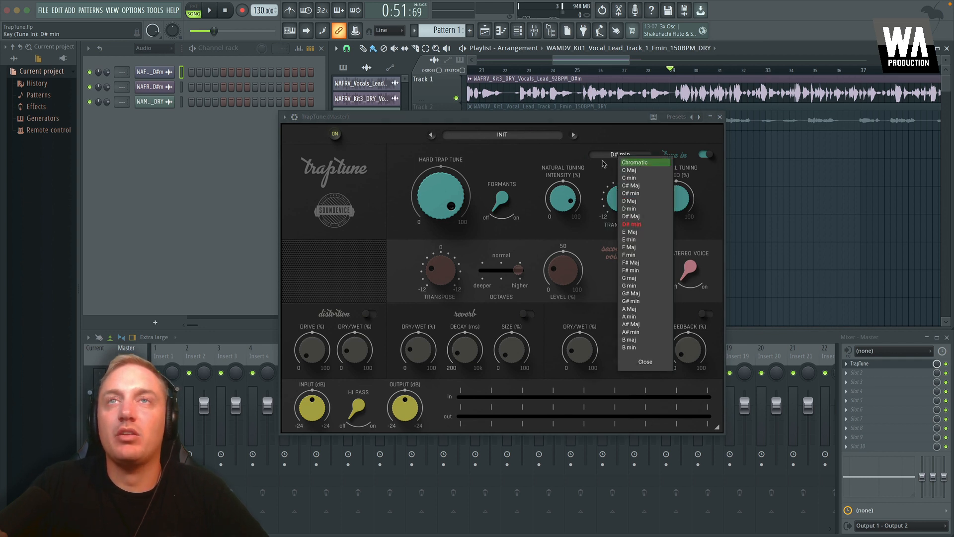
pyautogui.click(556, 158)
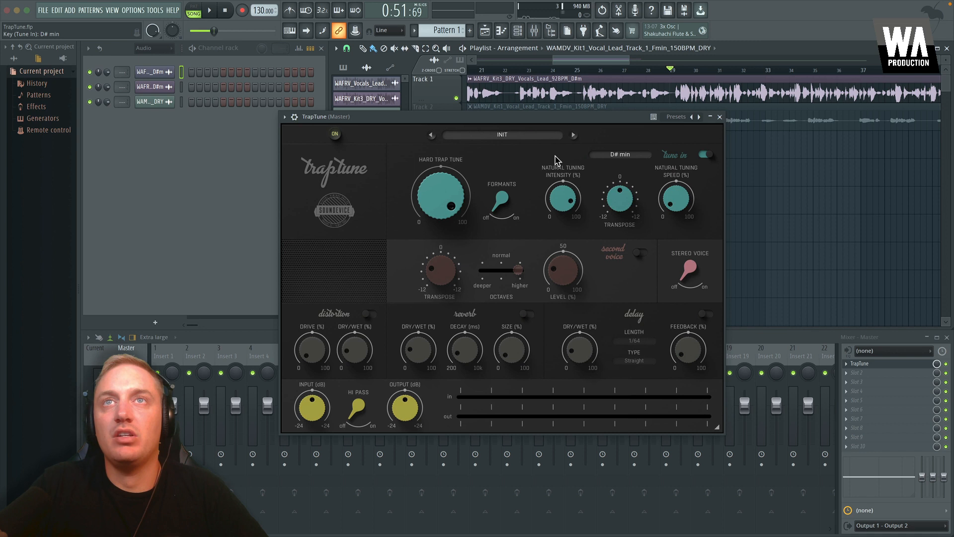
pyautogui.click(621, 155)
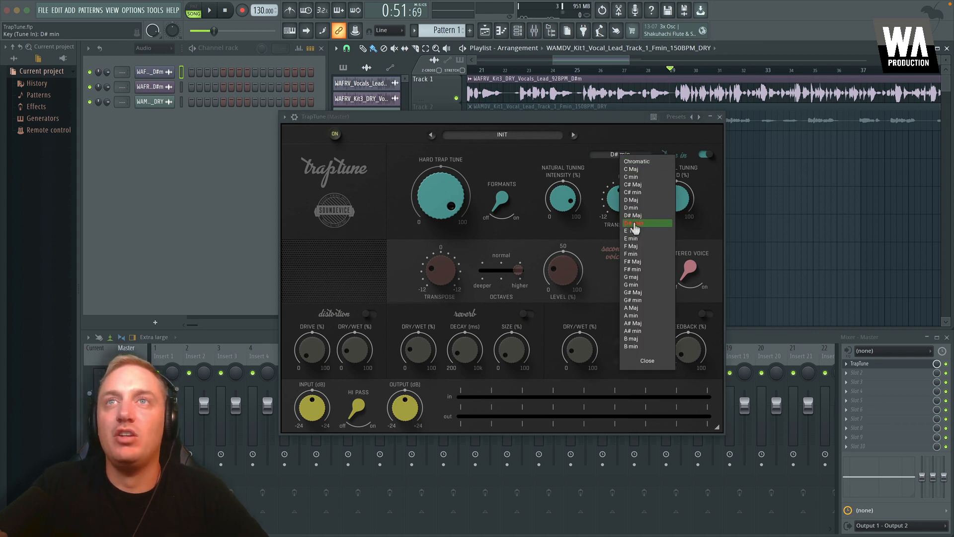
pyautogui.click(560, 160)
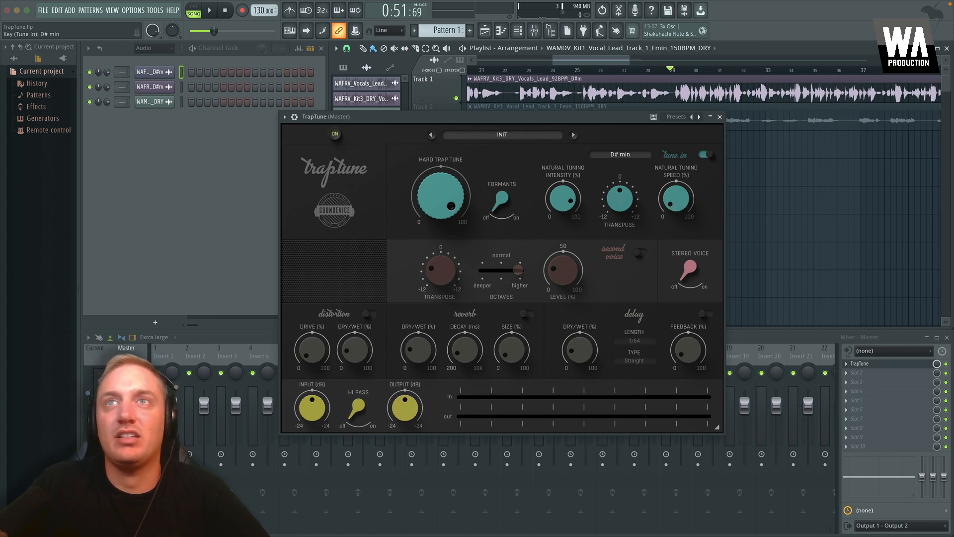
# - Raise Natural Tuning Speed close to maximum and Natural Tuning Intensity to 100% while auditioning the vocal
pyautogui.moveTo(676, 199); pyautogui.dragTo(619, 15)
pyautogui.press('space')
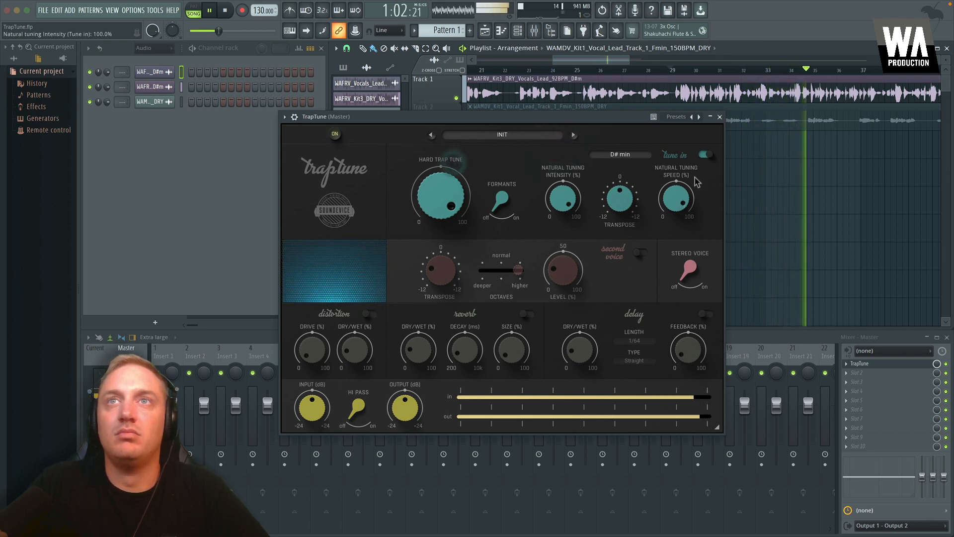
pyautogui.press('space')
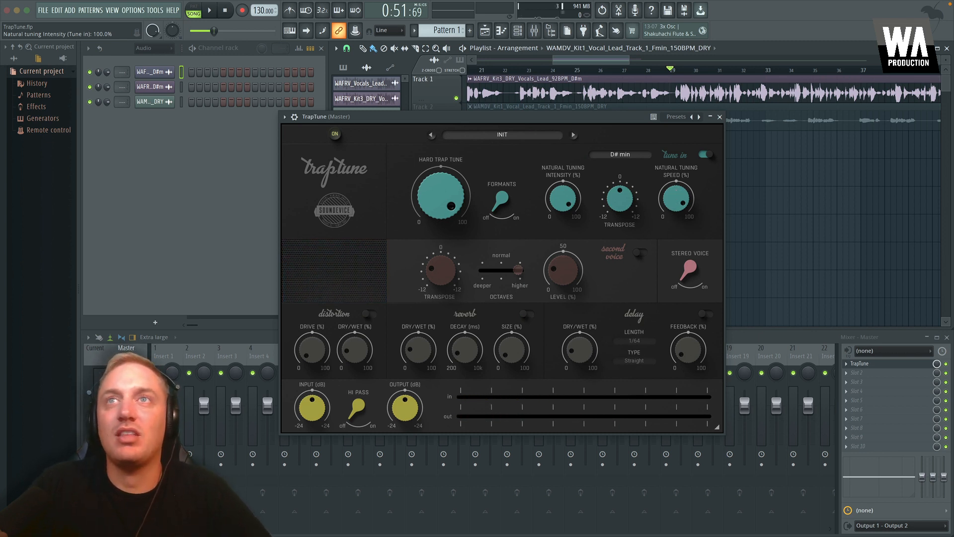
# - Bring Hard Trap Tune, Natural Tuning Intensity and Natural Tuning Speed down to mid-range settings and audition the vocal
pyautogui.moveTo(676, 199); pyautogui.dragTo(675, 208)
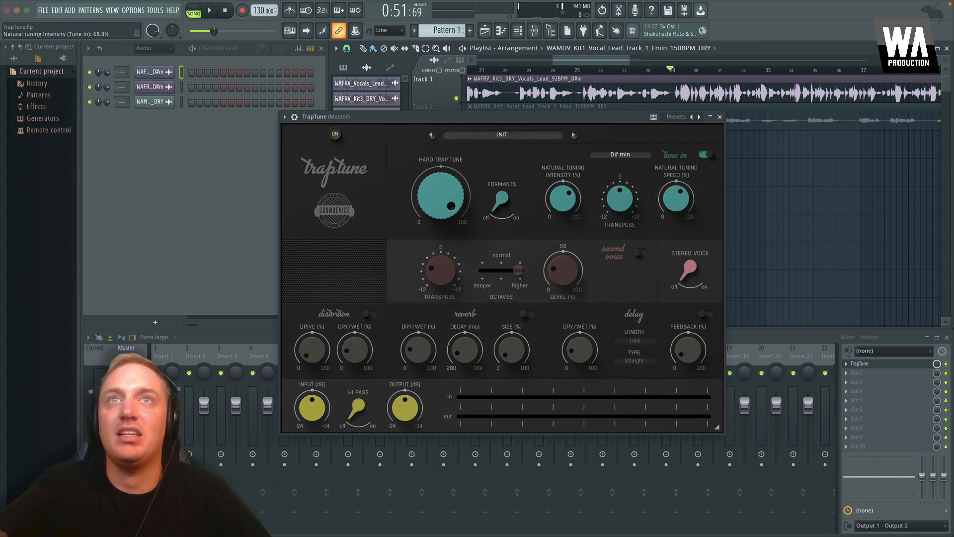
pyautogui.moveTo(440, 196); pyautogui.dragTo(440, 196)
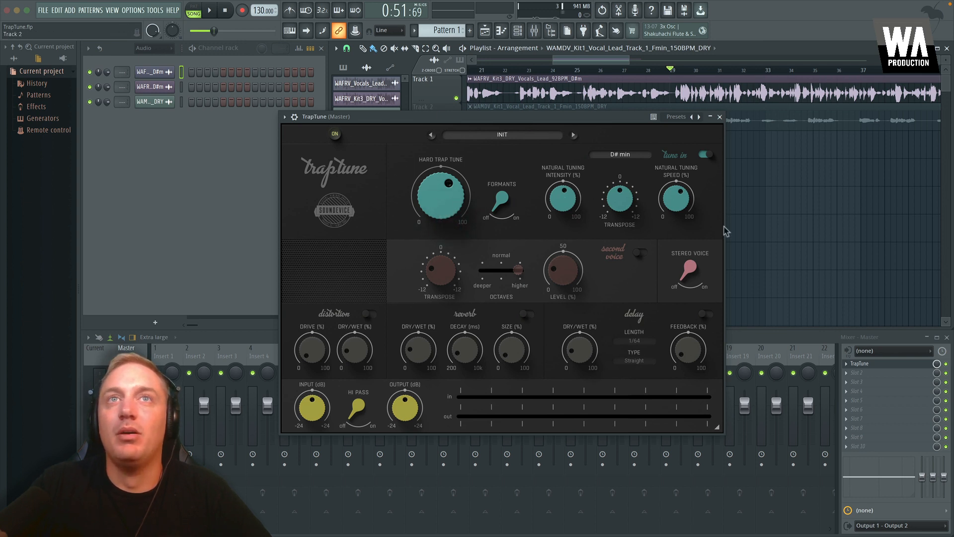
pyautogui.press('space')
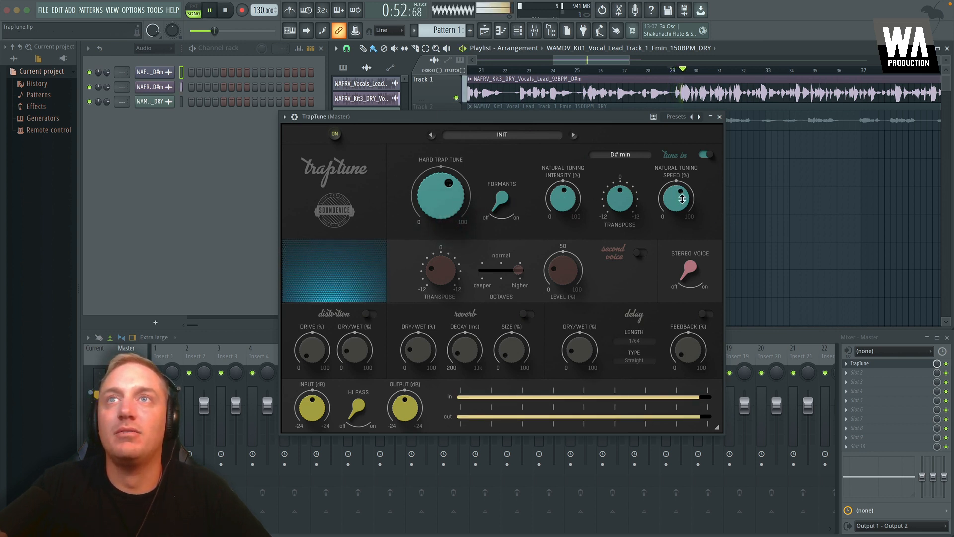
pyautogui.moveTo(682, 199); pyautogui.dragTo(681, 196)
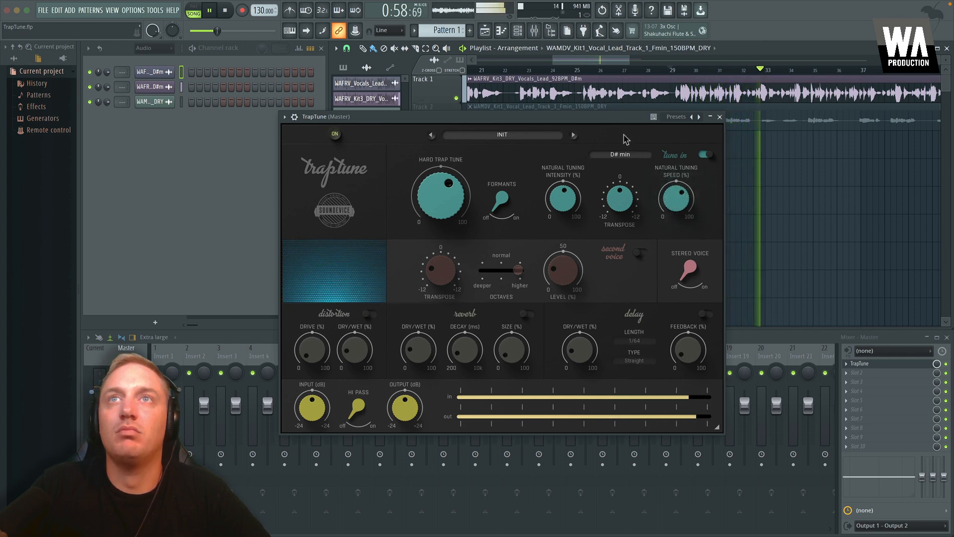
pyautogui.press('space')
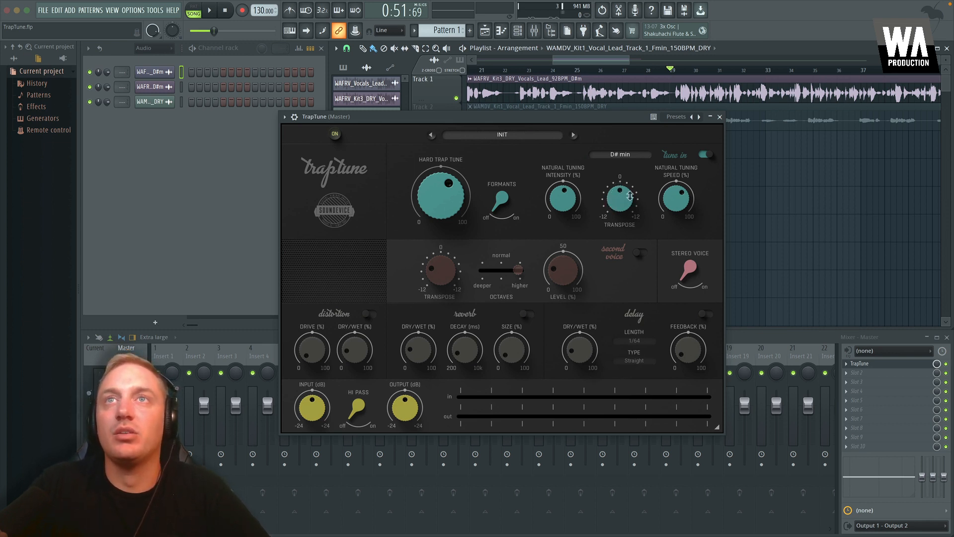
# - Audition the vocal with Tune In's Transpose at +12 and -5, and return Transpose to 0
pyautogui.press('space')
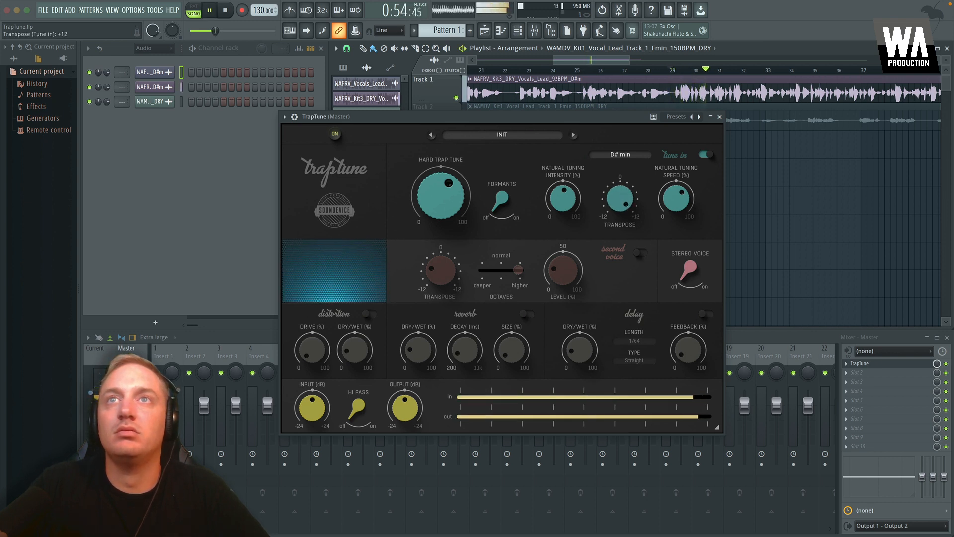
pyautogui.moveTo(621, 200); pyautogui.dragTo(615, 126)
pyautogui.moveTo(625, 222); pyautogui.dragTo(625, 318)
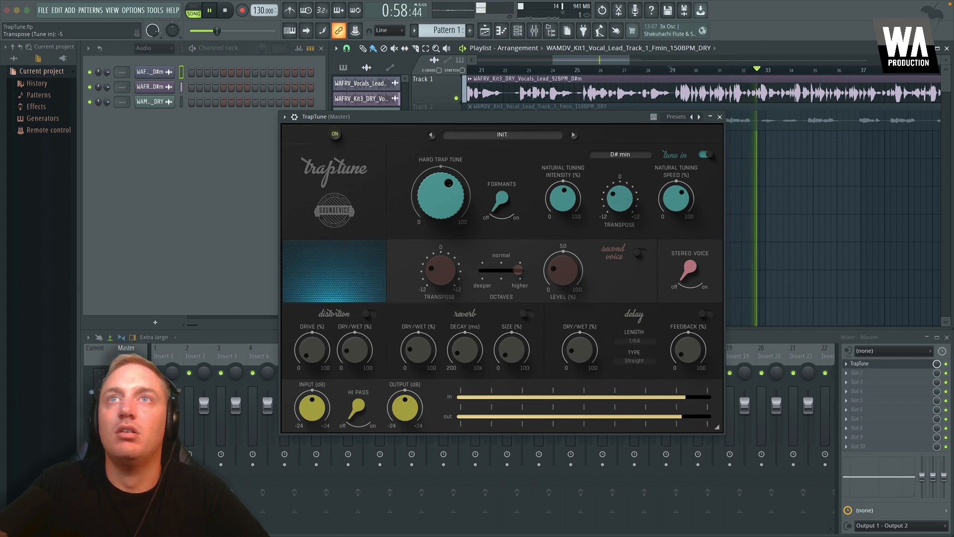
pyautogui.moveTo(620, 199)
pyautogui.mouseDown()
pyautogui.moveTo(620, 151)
pyautogui.moveTo(620, 204)
pyautogui.mouseUp()
pyautogui.press('space')
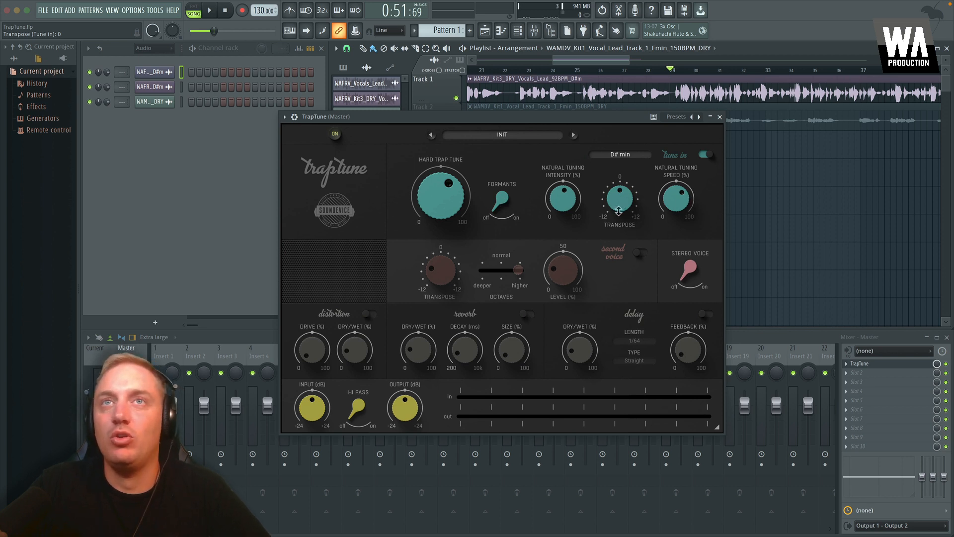
# - Turn Formants on and audition the vocal with Tune In's Transpose at +9 and -9
pyautogui.click(498, 207)
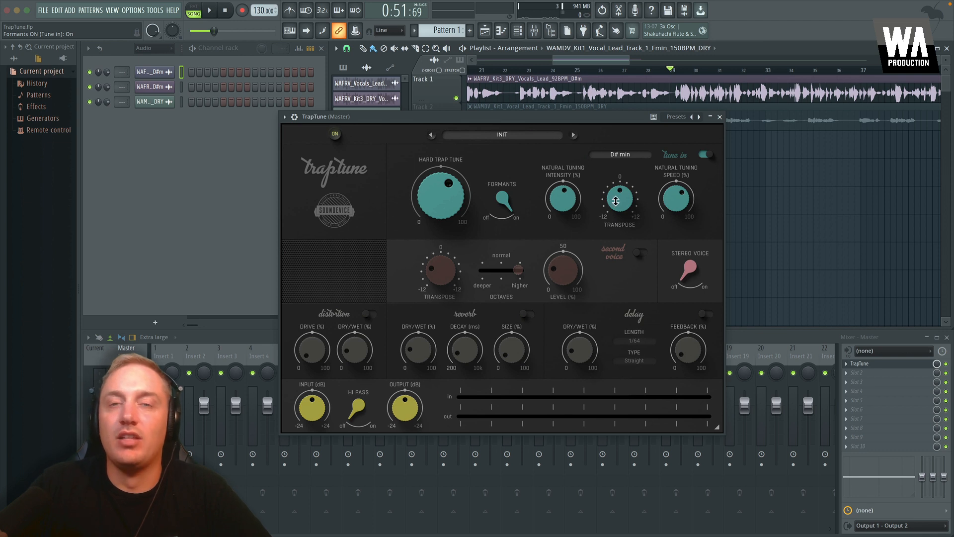
pyautogui.press('space')
pyautogui.moveTo(616, 200); pyautogui.dragTo(616, 163)
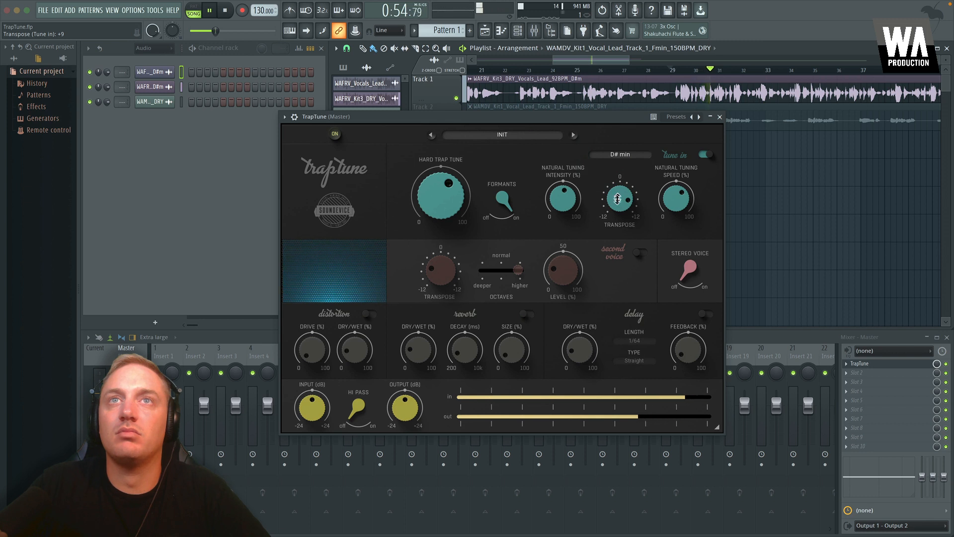
pyautogui.click(510, 211)
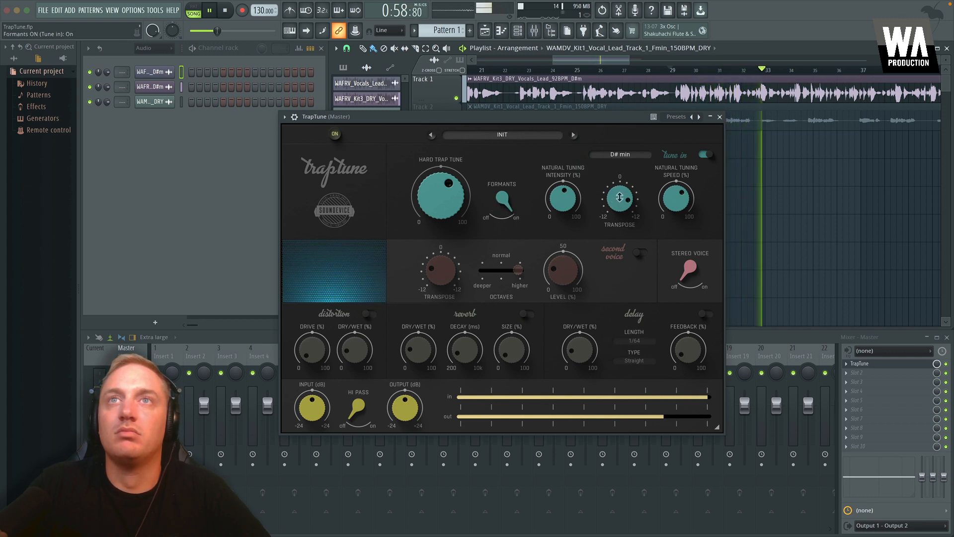
pyautogui.moveTo(623, 200); pyautogui.dragTo(623, 289)
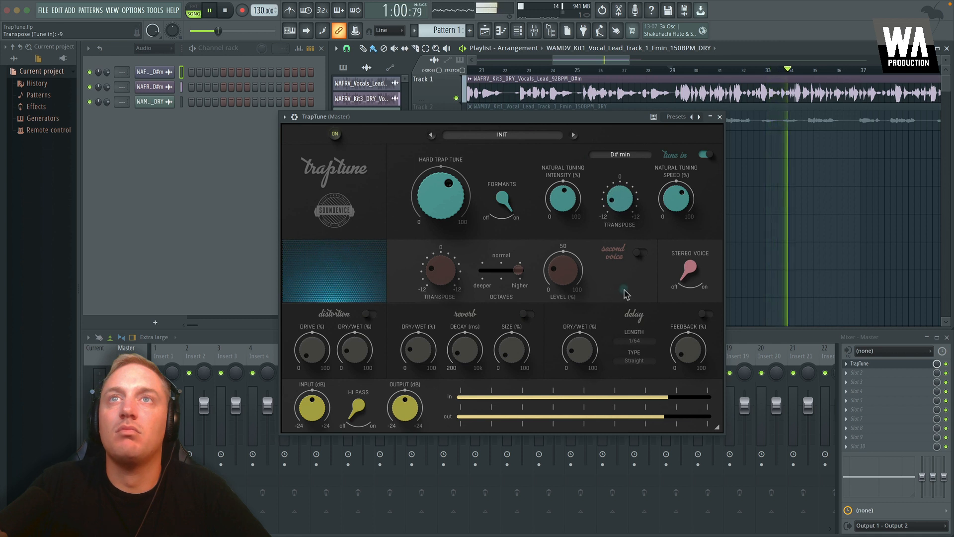
# - Compare the playing vocal with Formants off and on, leaving Formants on, and stop playback
pyautogui.click(508, 208)
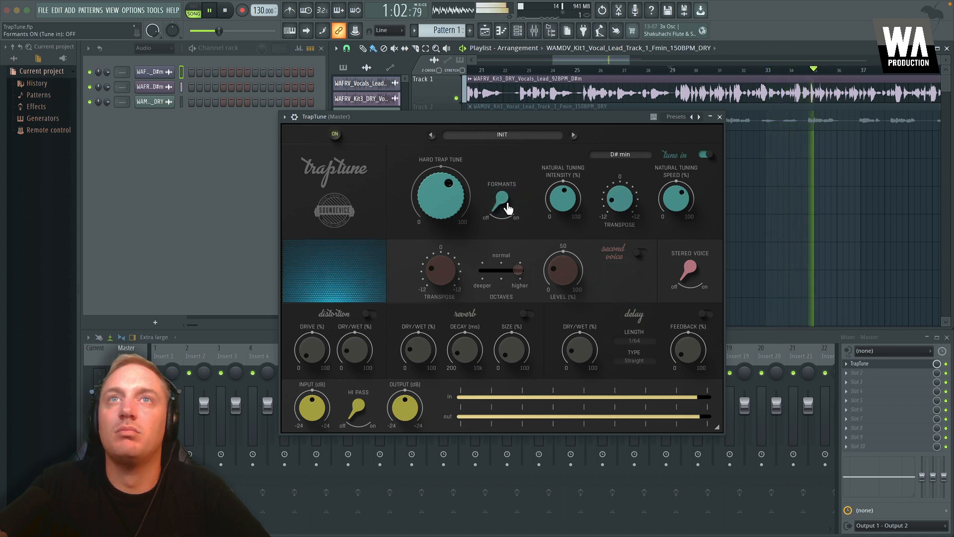
pyautogui.click(507, 208)
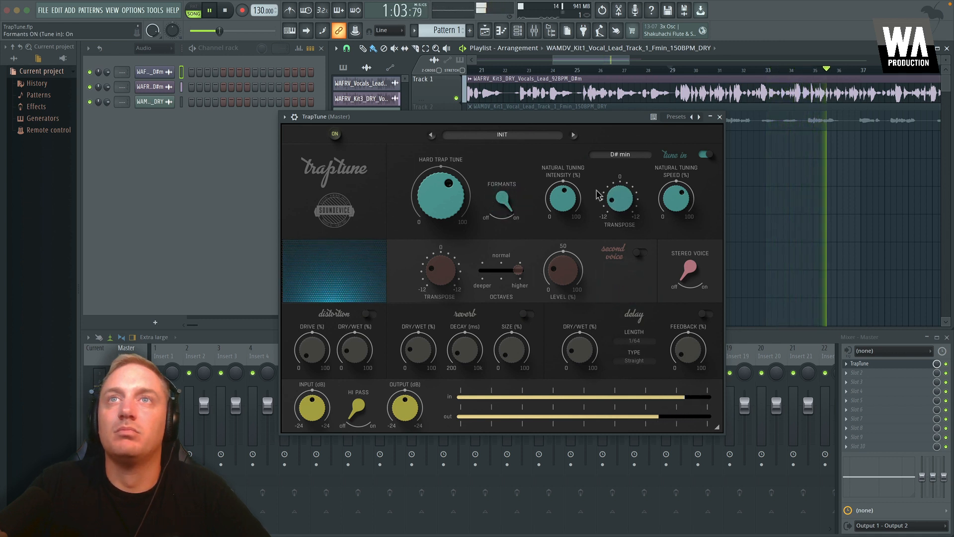
pyautogui.press('space')
# - Reset Tune In's Transpose to 0 and raise Natural Tuning Intensity to 68% and Hard Trap Tune to about 72%
pyautogui.doubleClick(622, 202)
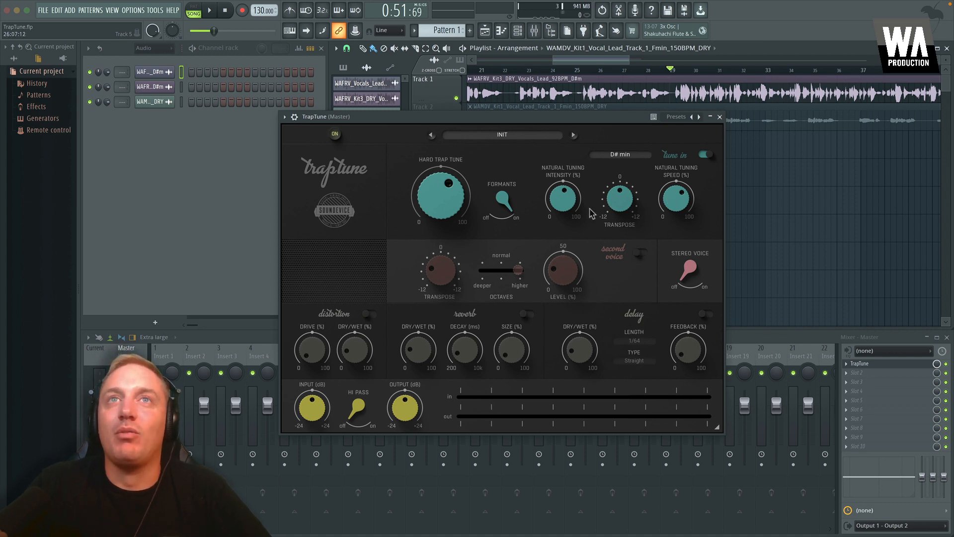
pyautogui.moveTo(677, 217); pyautogui.dragTo(677, 213)
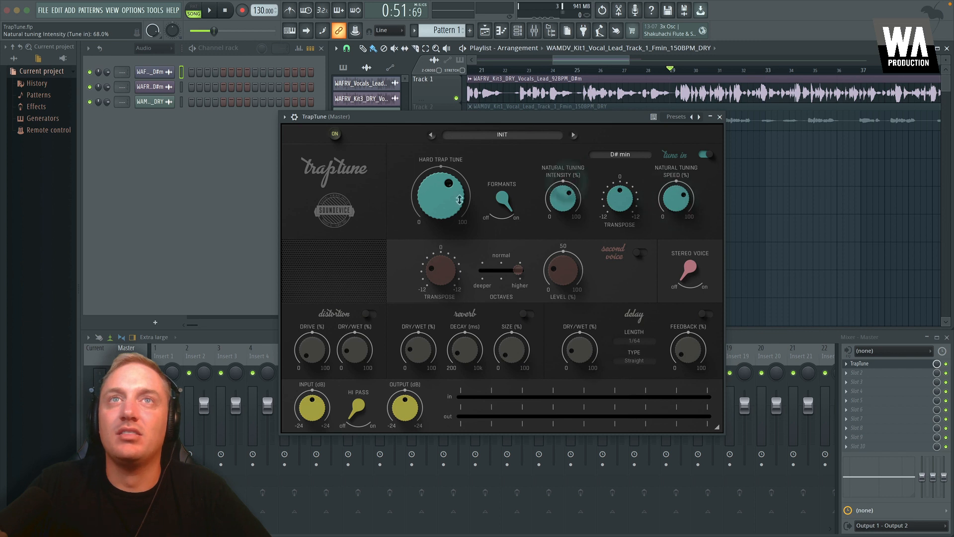
pyautogui.moveTo(444, 197); pyautogui.dragTo(443, 187)
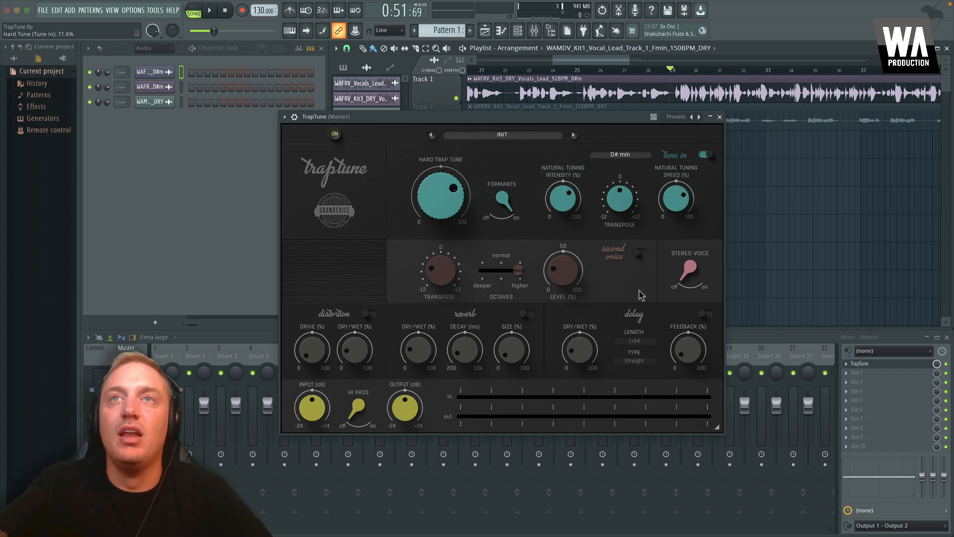
# - Turn Second Voice on, with its Octaves set to deeper and its Transpose at 0
pyautogui.click(639, 255)
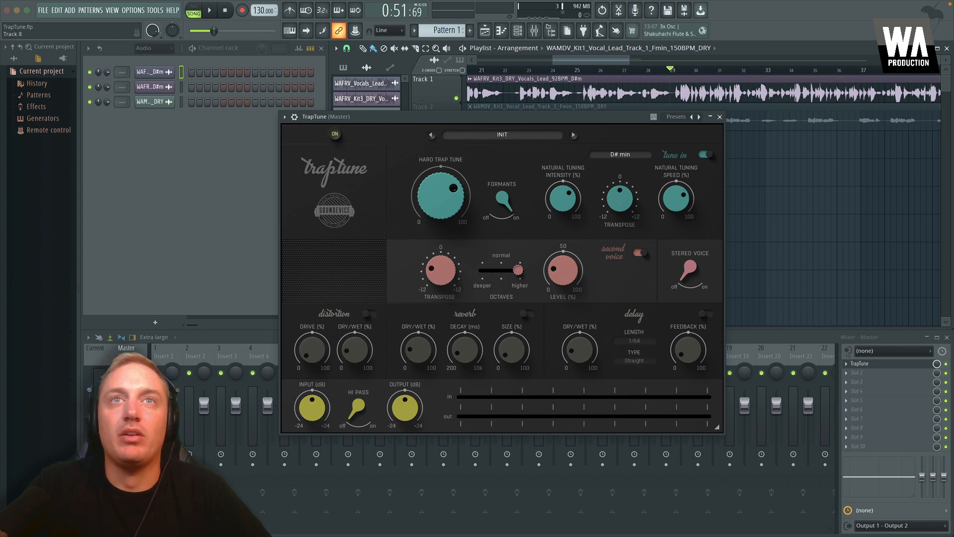
pyautogui.click(441, 275)
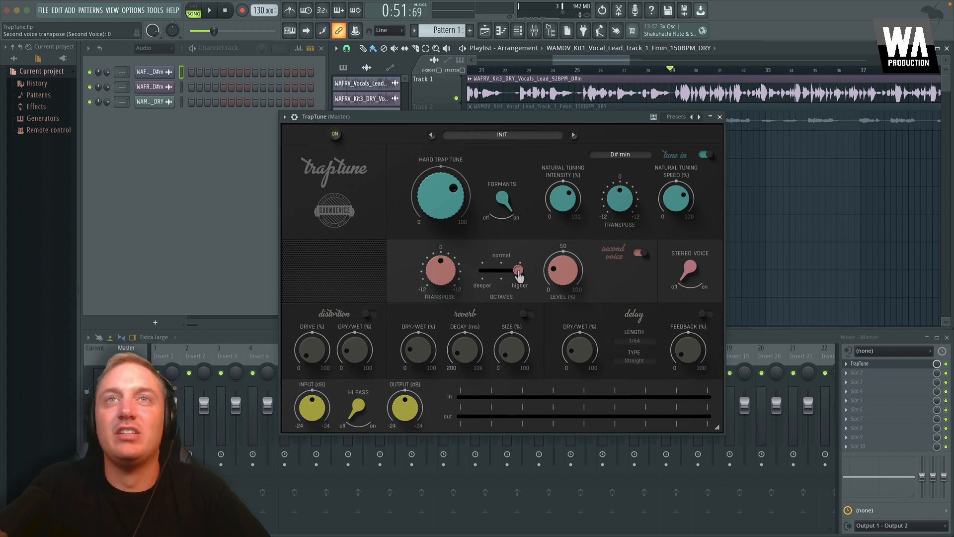
pyautogui.click(503, 273)
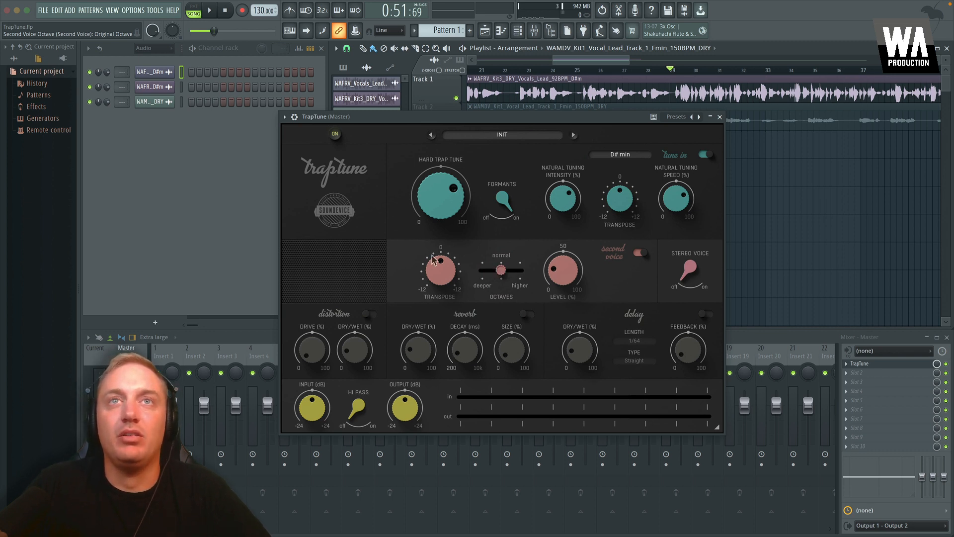
pyautogui.moveTo(433, 260); pyautogui.dragTo(433, 298)
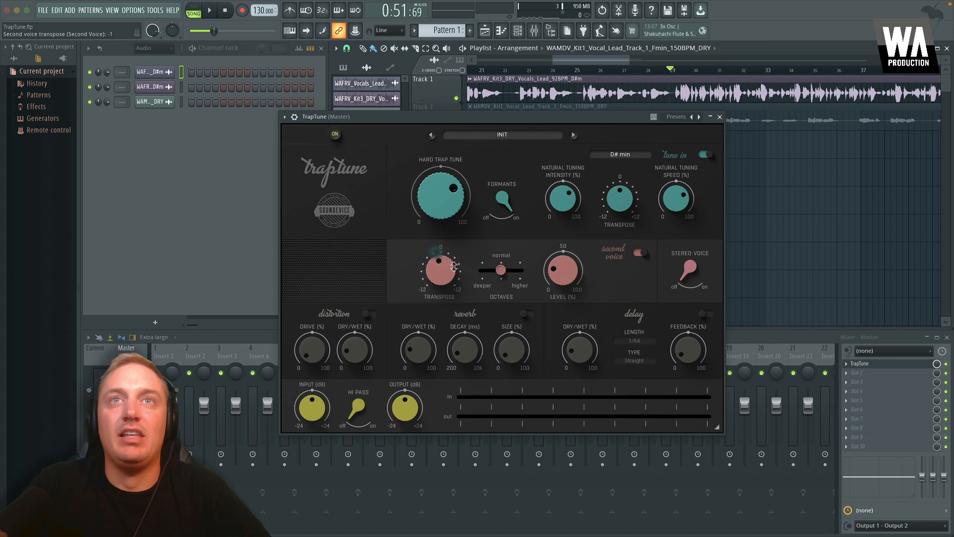
pyautogui.moveTo(502, 270); pyautogui.dragTo(434, 315)
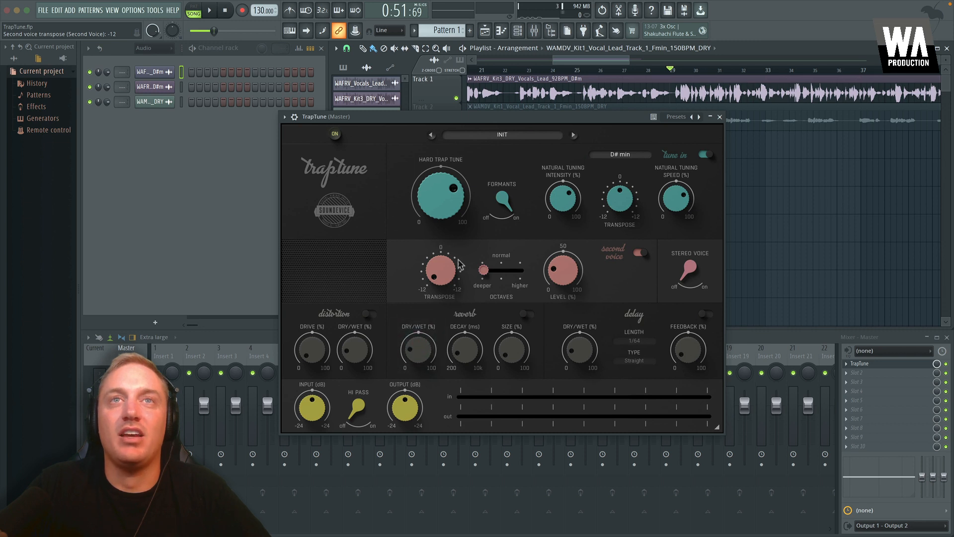
pyautogui.moveTo(438, 252); pyautogui.dragTo(438, 220)
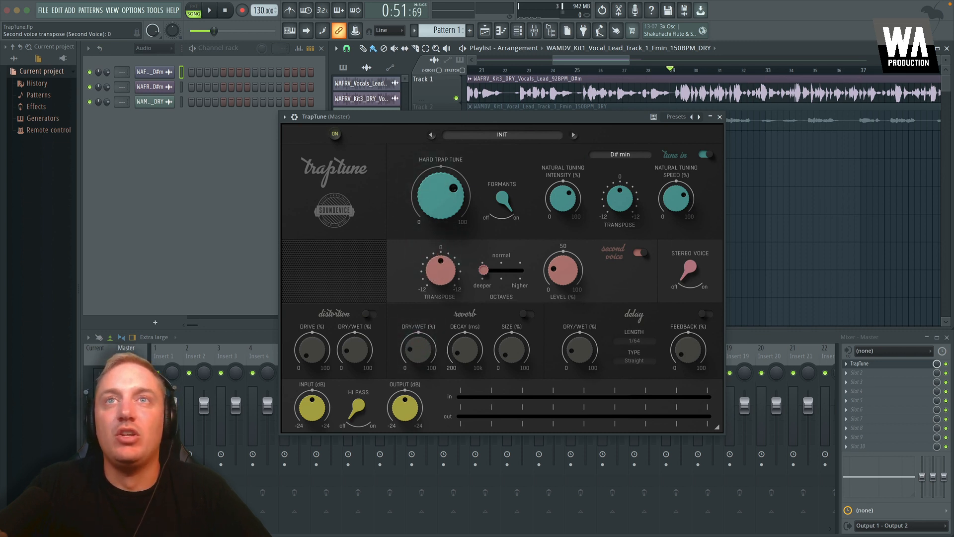
# - Audition the vocal with the deeper second voice at a low Level and Transpose at -12, and return Transpose to 0
pyautogui.moveTo(563, 271)
pyautogui.mouseDown()
pyautogui.moveTo(563, 251)
pyautogui.moveTo(561, 262)
pyautogui.mouseUp()
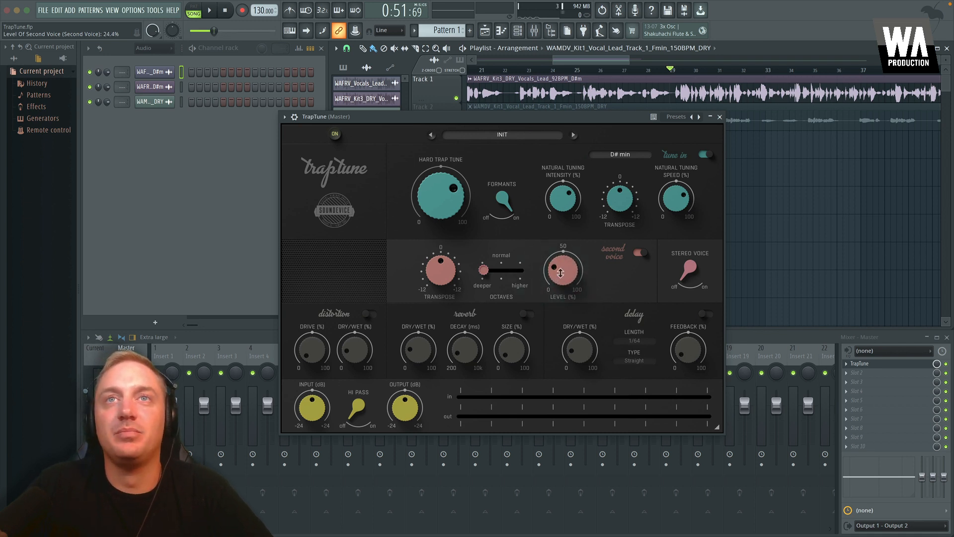
pyautogui.press('space')
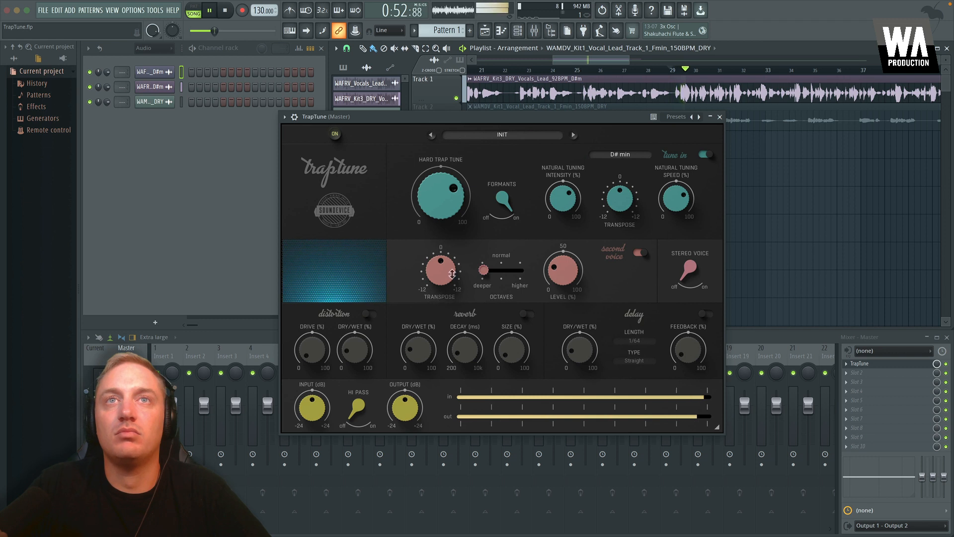
pyautogui.moveTo(563, 271)
pyautogui.mouseDown()
pyautogui.moveTo(563, 253)
pyautogui.moveTo(563, 287)
pyautogui.mouseUp()
pyautogui.moveTo(443, 276); pyautogui.dragTo(442, 399)
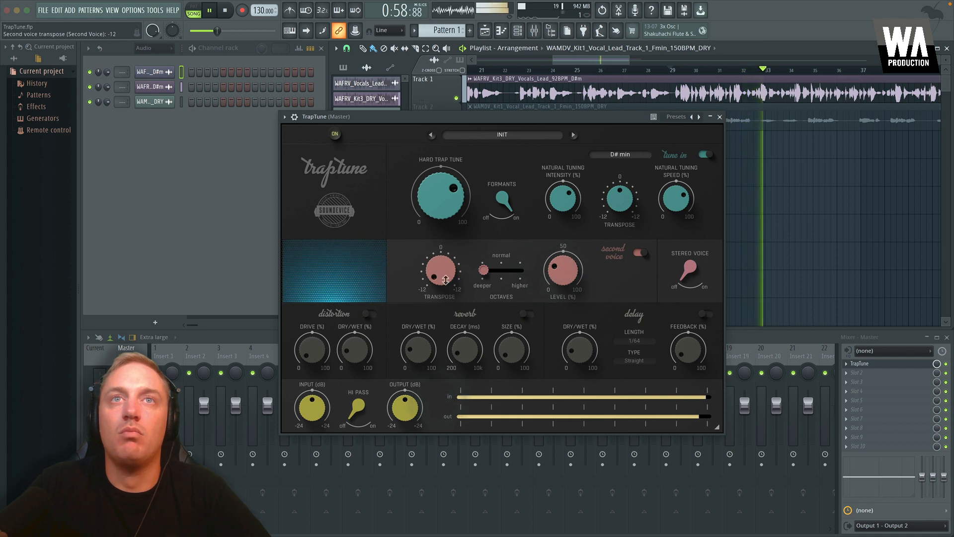
pyautogui.moveTo(446, 280); pyautogui.dragTo(438, 240)
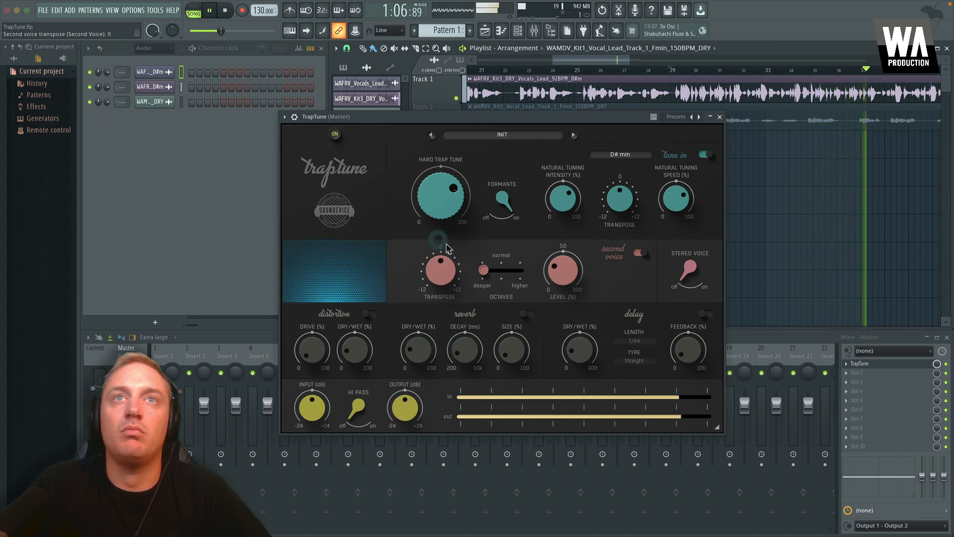
# - Set Second Voice's Octaves to higher, audition its Transpose at +12 and +1, and raise its Level to just over 50%
pyautogui.click(519, 270)
pyautogui.moveTo(441, 273); pyautogui.dragTo(440, 246)
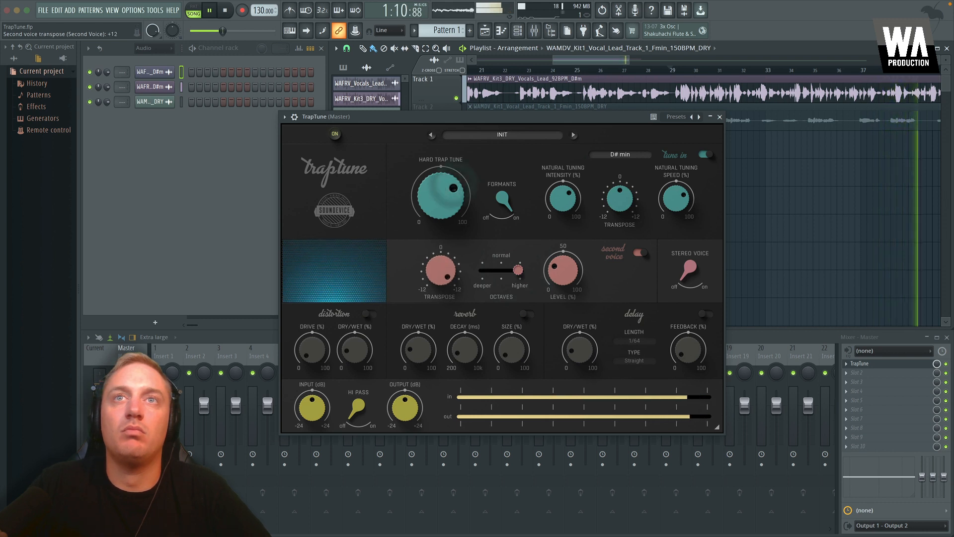
pyautogui.moveTo(559, 273); pyautogui.dragTo(558, 222)
pyautogui.moveTo(443, 268); pyautogui.dragTo(443, 343)
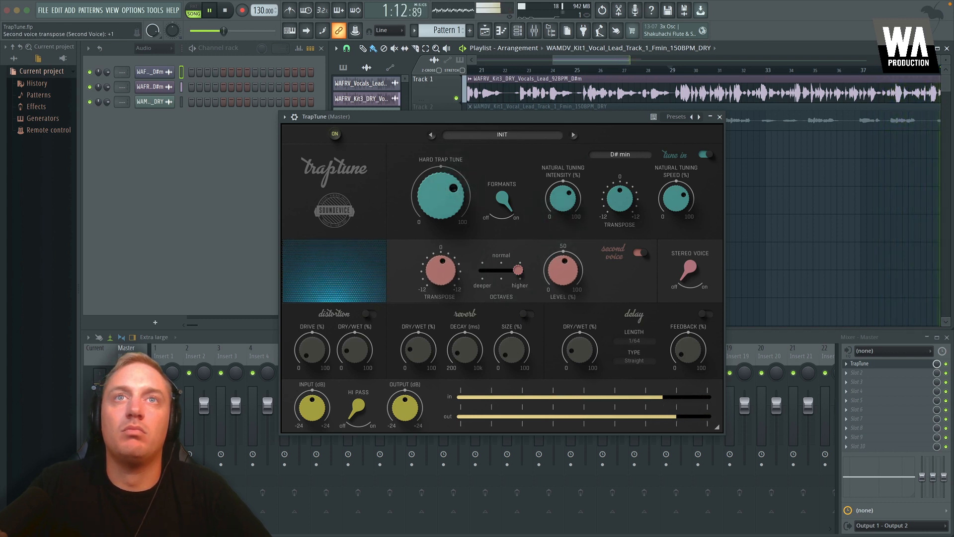
# - Restart the vocal and audition the higher second voice with its Transpose lowered well below 0
pyautogui.press('space')
pyautogui.press('space')
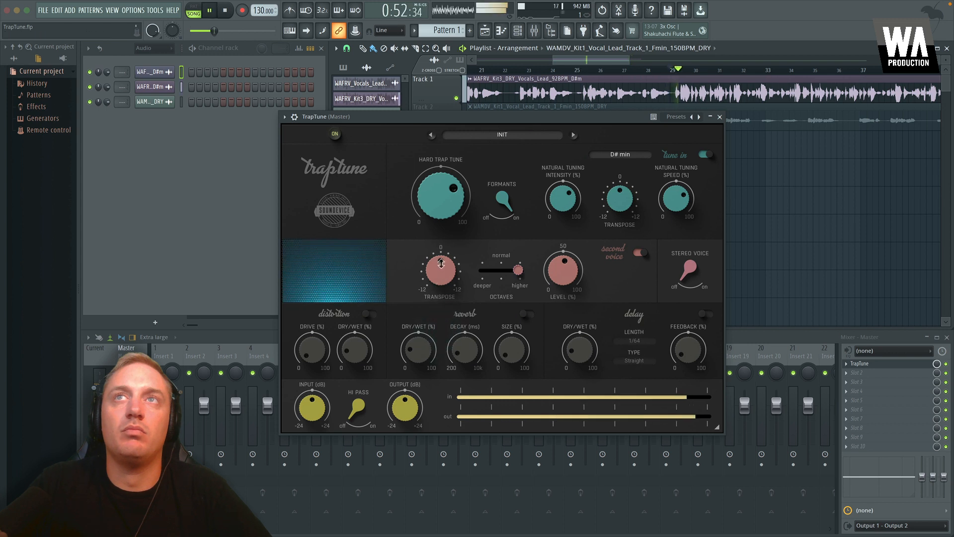
pyautogui.moveTo(441, 263); pyautogui.dragTo(441, 325)
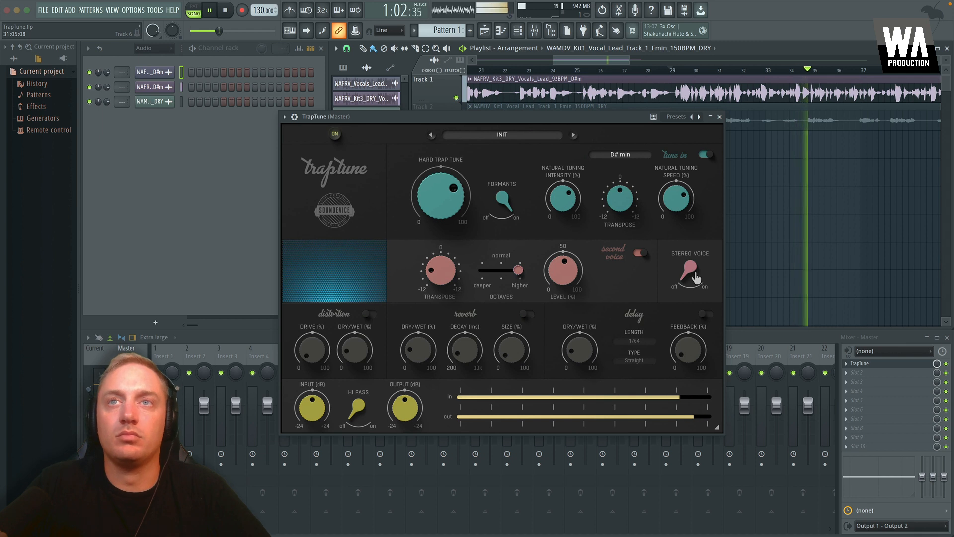
pyautogui.press('space')
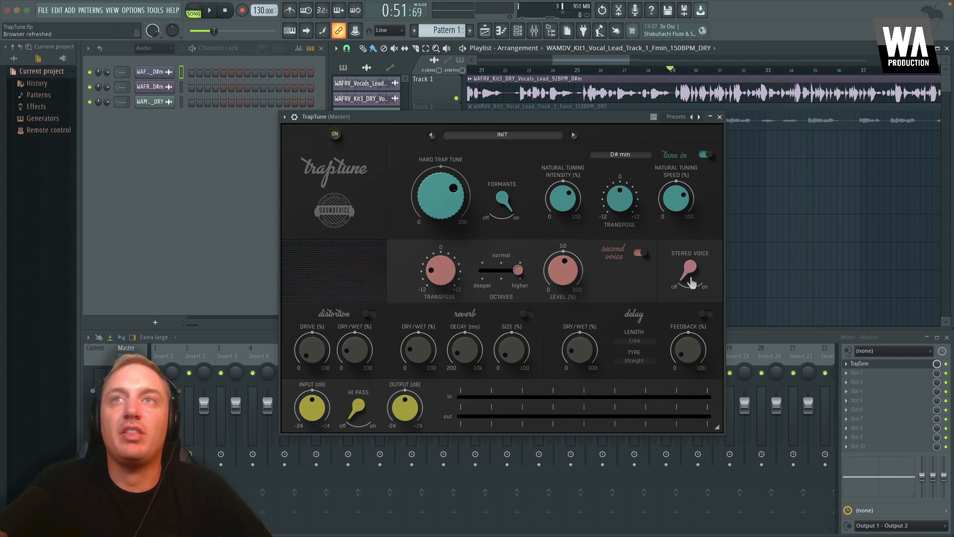
# - Turn Stereo Voice on and compare the playing vocal with it off and on, leaving it on
pyautogui.click(694, 273)
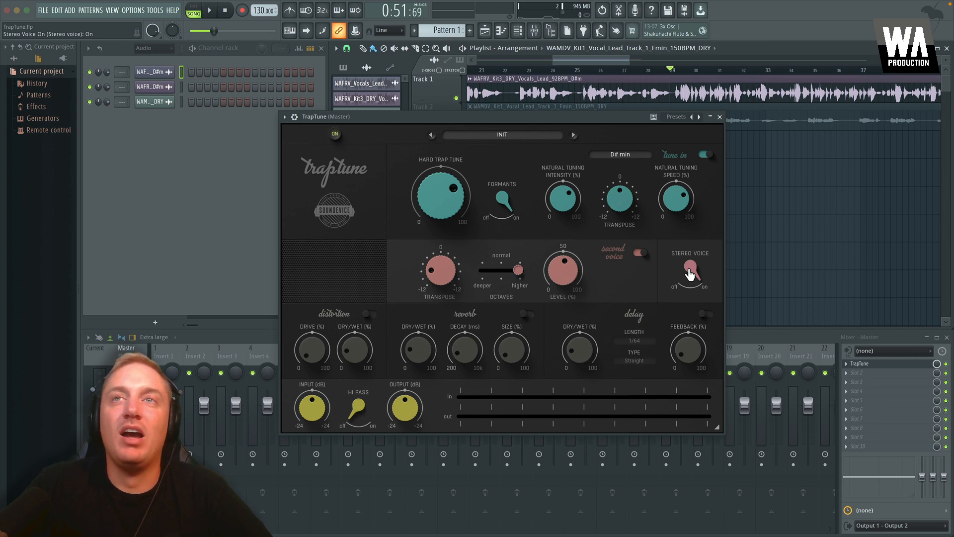
pyautogui.press('space')
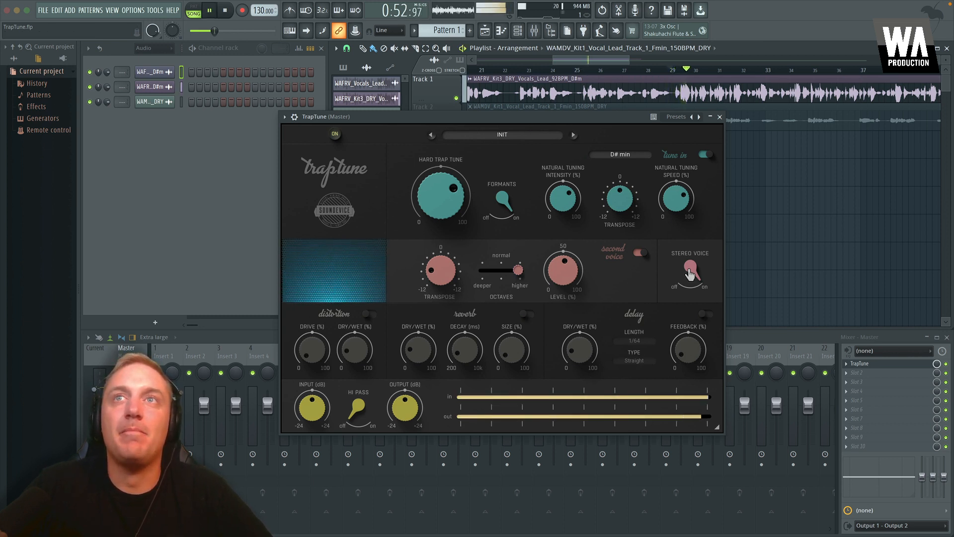
pyautogui.click(692, 274)
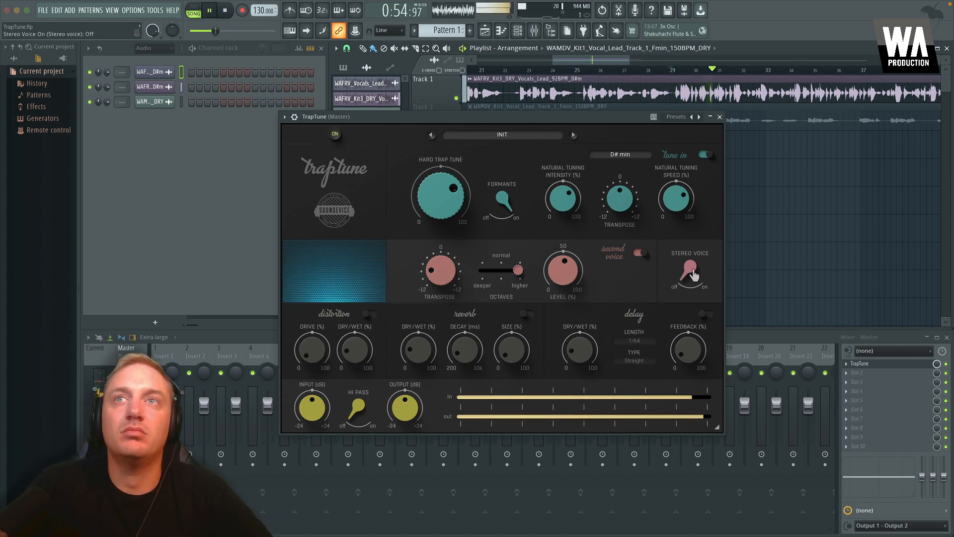
pyautogui.click(694, 274)
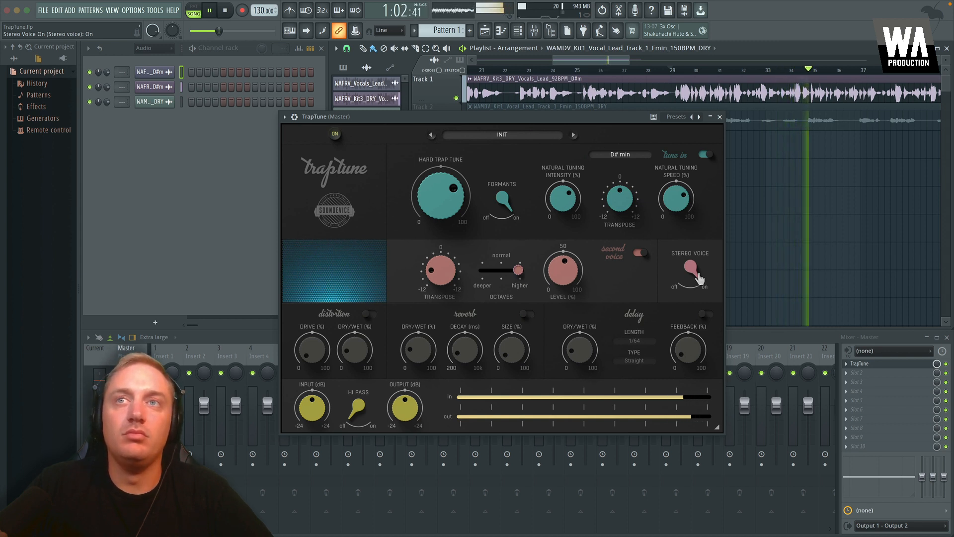
pyautogui.press('space')
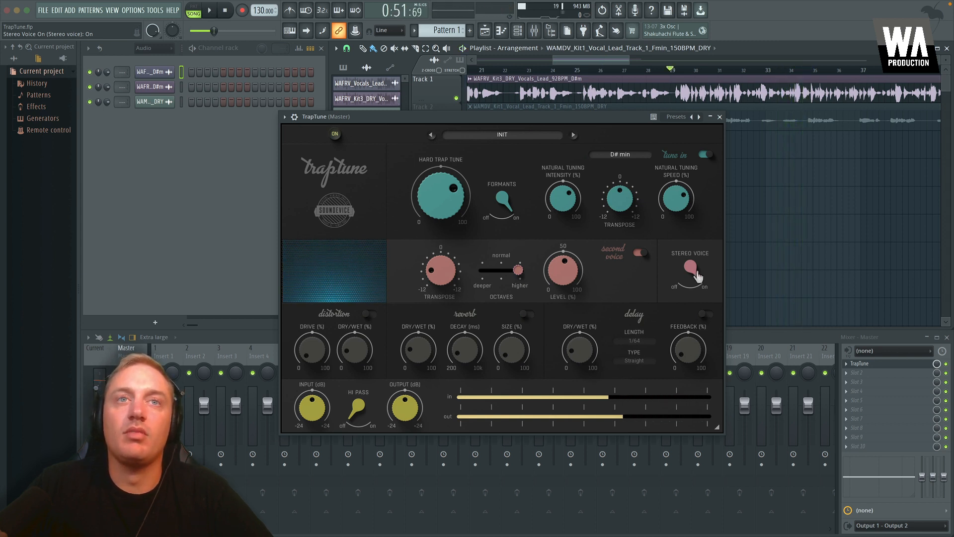
# - Turn Distortion on and audition the vocal at different Drive and Dry/Wet amounts, ending with Drive at about 69%
pyautogui.click(368, 315)
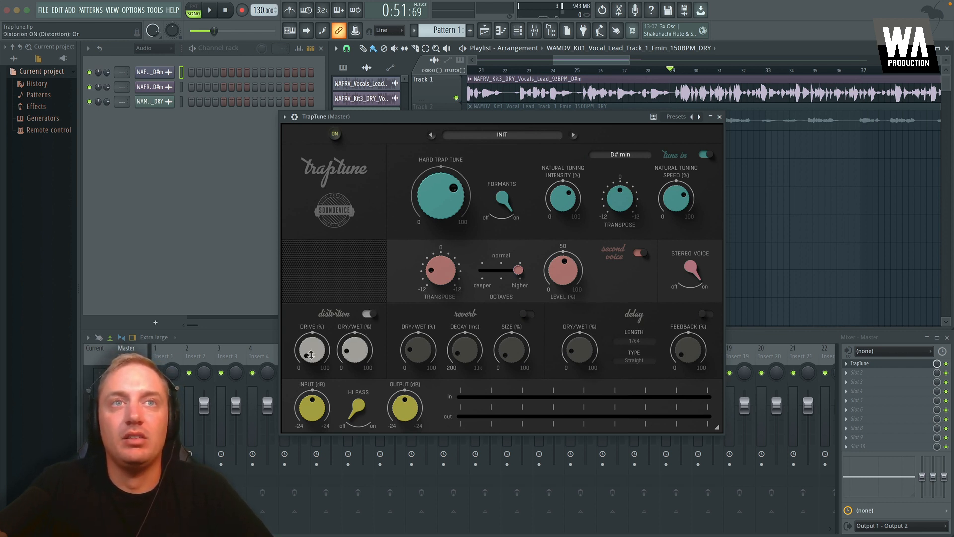
pyautogui.press('space')
pyautogui.moveTo(314, 353); pyautogui.dragTo(315, 325)
pyautogui.moveTo(355, 349); pyautogui.dragTo(350, 291)
pyautogui.moveTo(314, 361); pyautogui.dragTo(348, 399)
pyautogui.moveTo(315, 362); pyautogui.dragTo(317, 337)
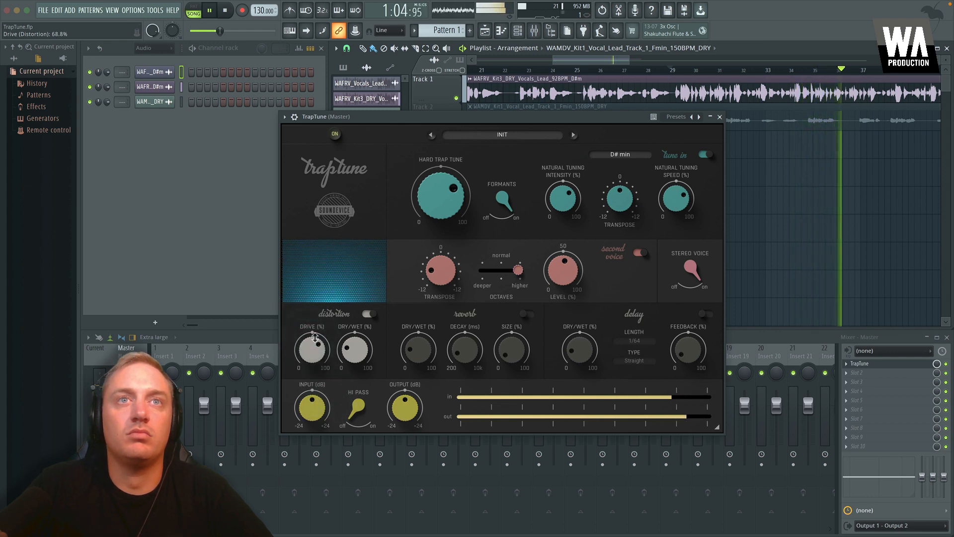
pyautogui.press('space')
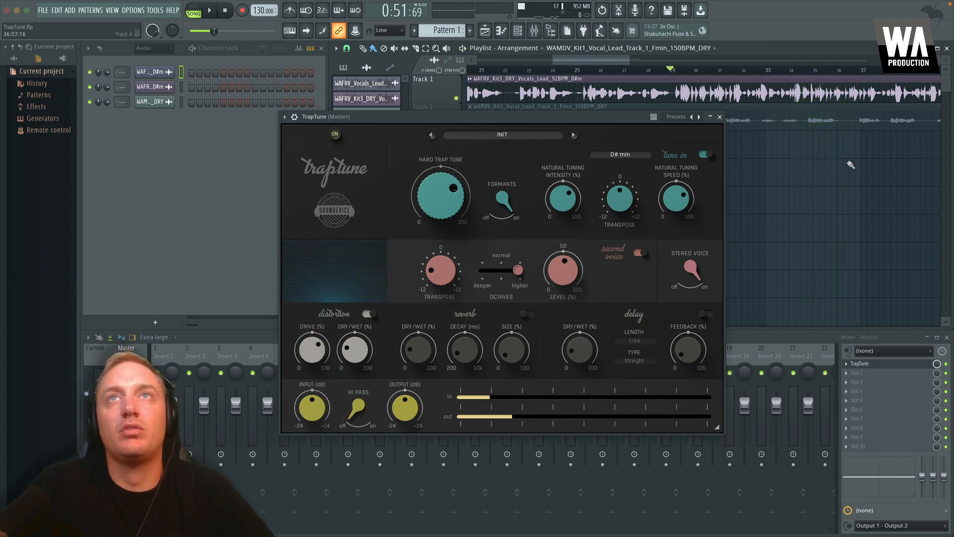
# - Turn Reverb on and audition an earlier part of the vocal with Dry/Wet at 62%, Decay at mid-range and Size at about 73%
pyautogui.hscroll(-8, 851, 165)
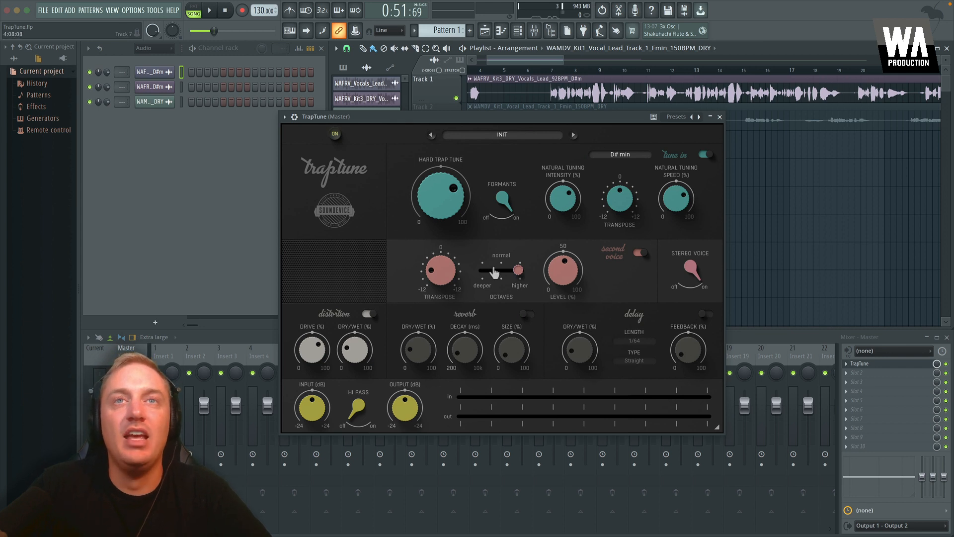
pyautogui.click(526, 314)
pyautogui.click(704, 315)
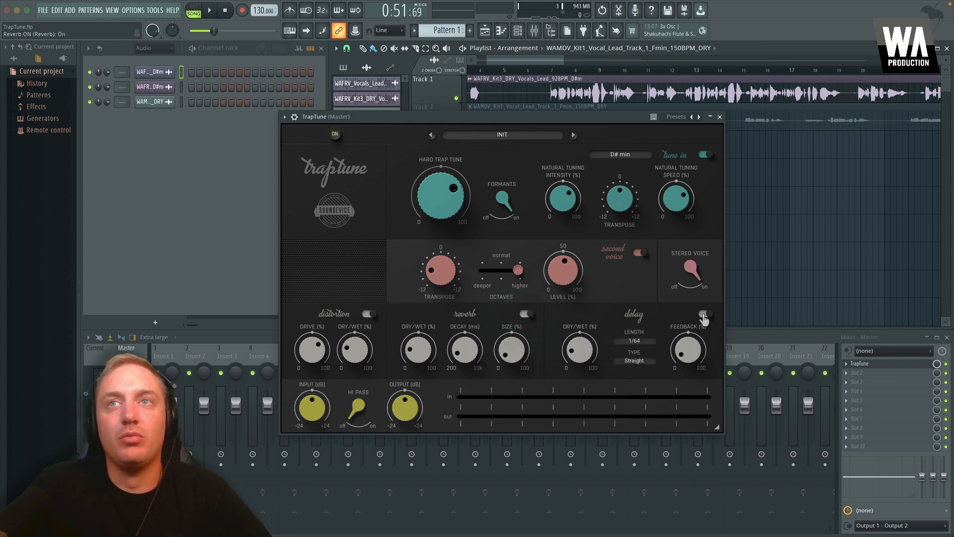
pyautogui.click(704, 314)
pyautogui.press('space')
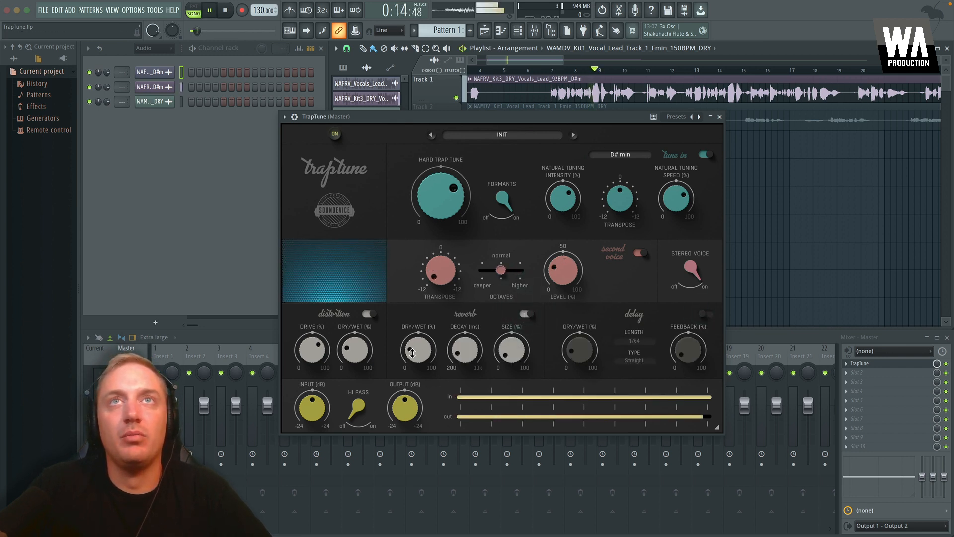
pyautogui.moveTo(418, 342); pyautogui.dragTo(417, 301)
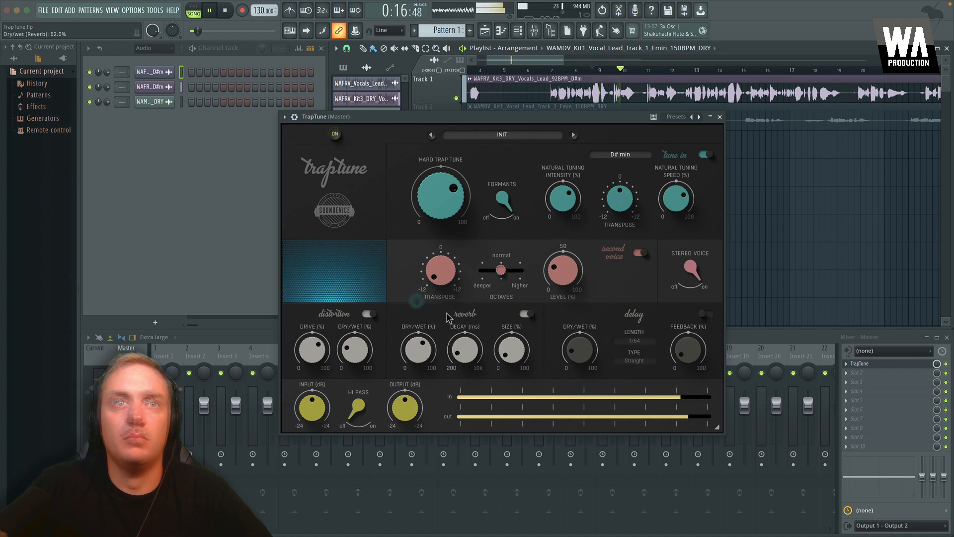
pyautogui.moveTo(471, 345)
pyautogui.mouseDown()
pyautogui.moveTo(479, 318)
pyautogui.moveTo(512, 346)
pyautogui.moveTo(466, 363)
pyautogui.mouseUp()
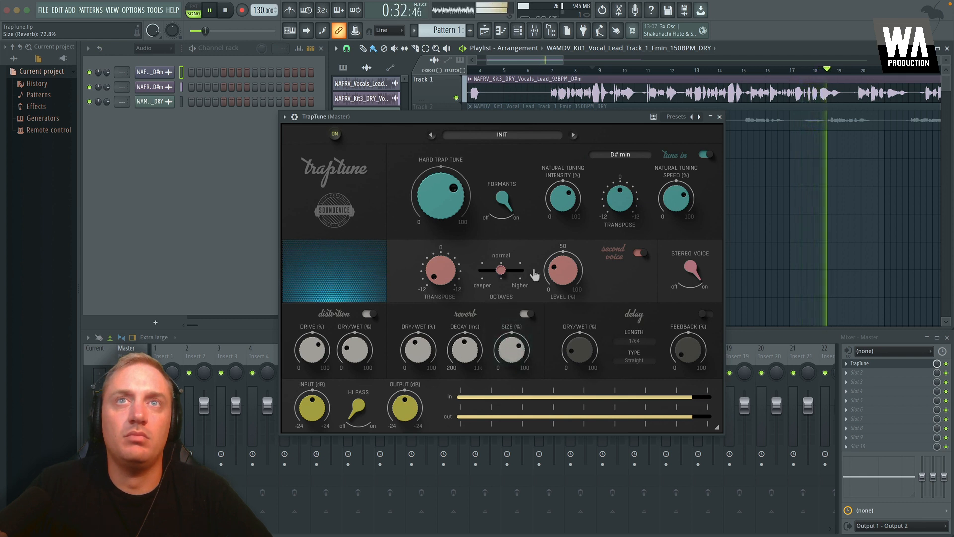
pyautogui.press('space')
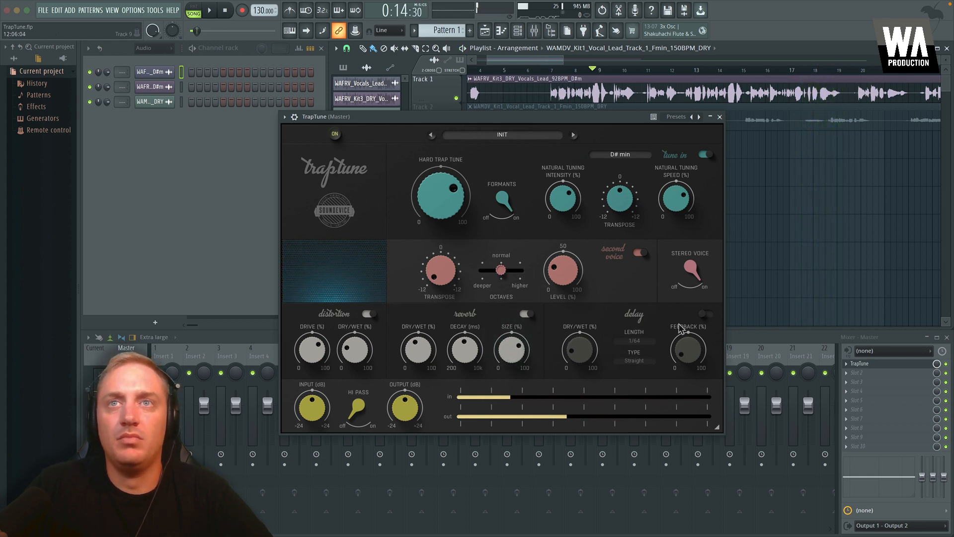
# - Turn Delay on and set its Length to 1/4 and its Type to Triplet
pyautogui.click(703, 314)
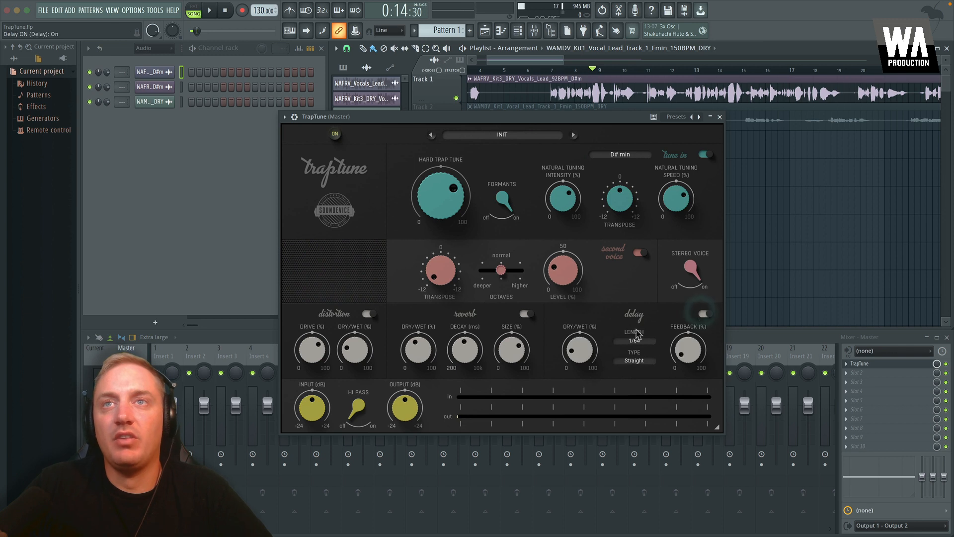
pyautogui.click(635, 339)
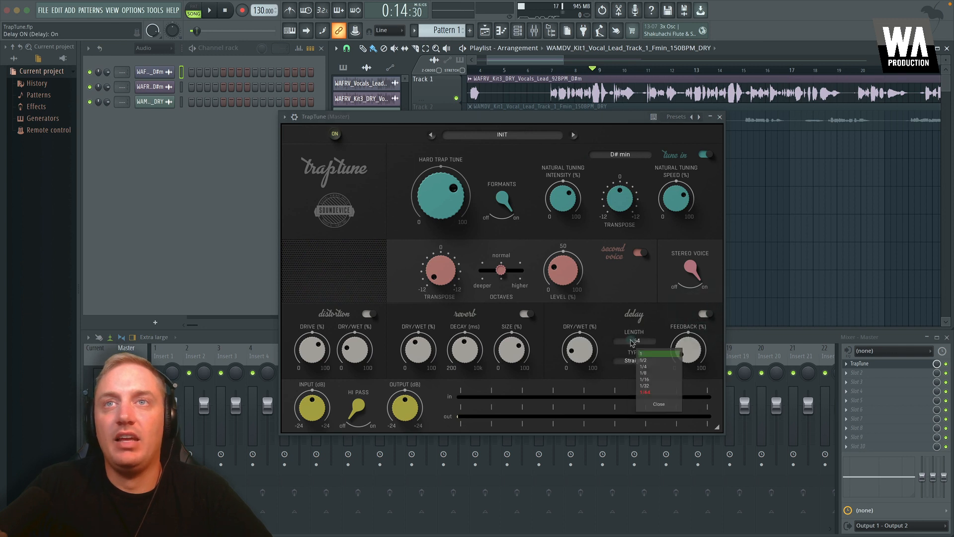
pyautogui.click(643, 366)
pyautogui.click(633, 366)
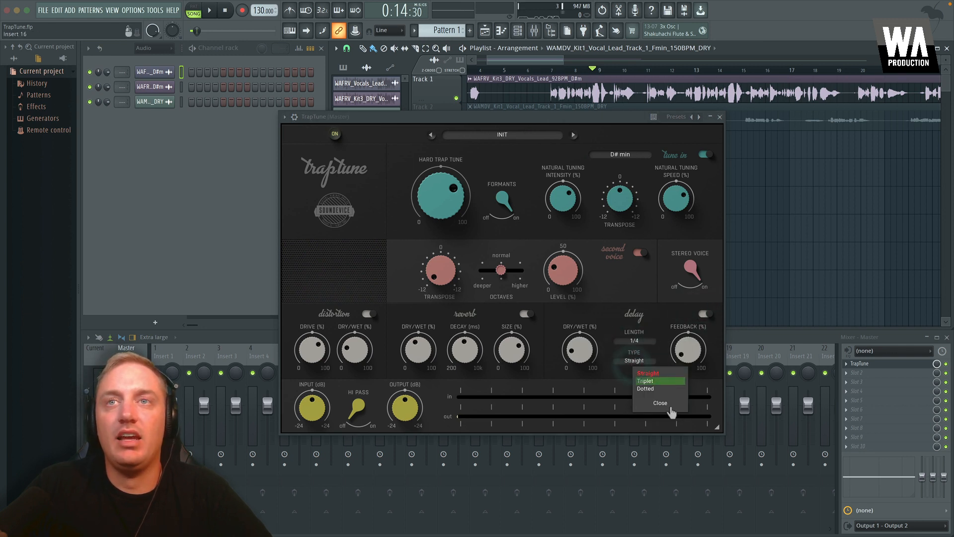
pyautogui.click(653, 380)
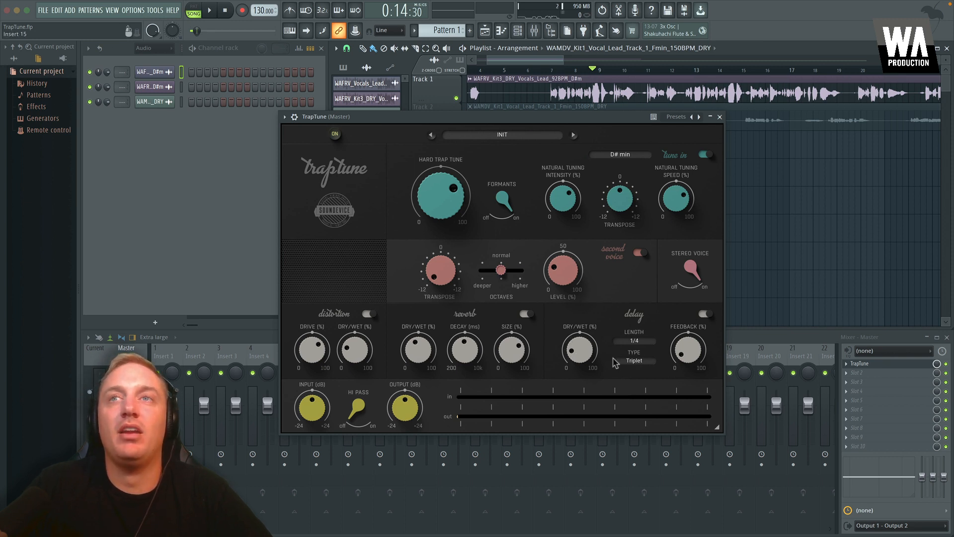
# - Audition the vocal while setting the delay's Feedback to about 51% and Dry/Wet to about 11%, and turn Hi Pass on
pyautogui.press('space')
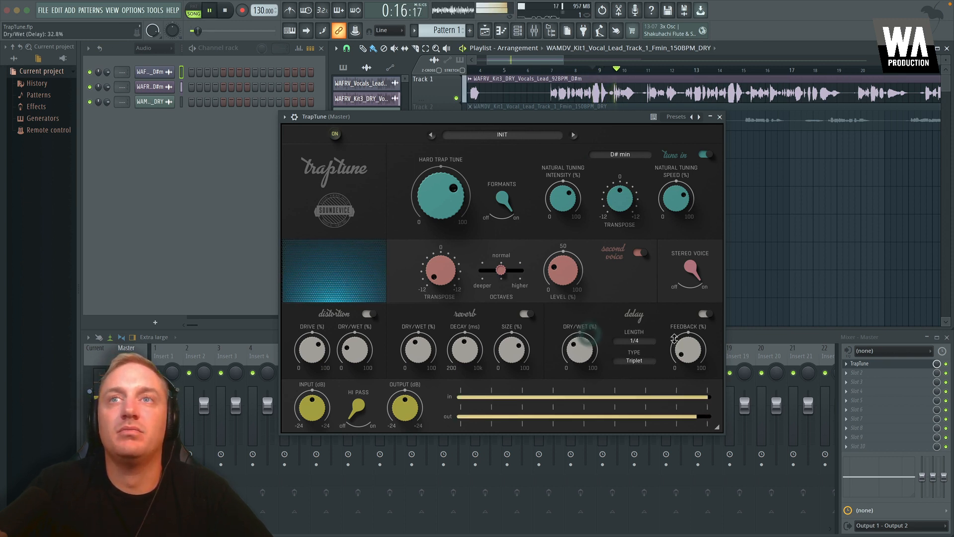
pyautogui.moveTo(688, 350); pyautogui.dragTo(688, 318)
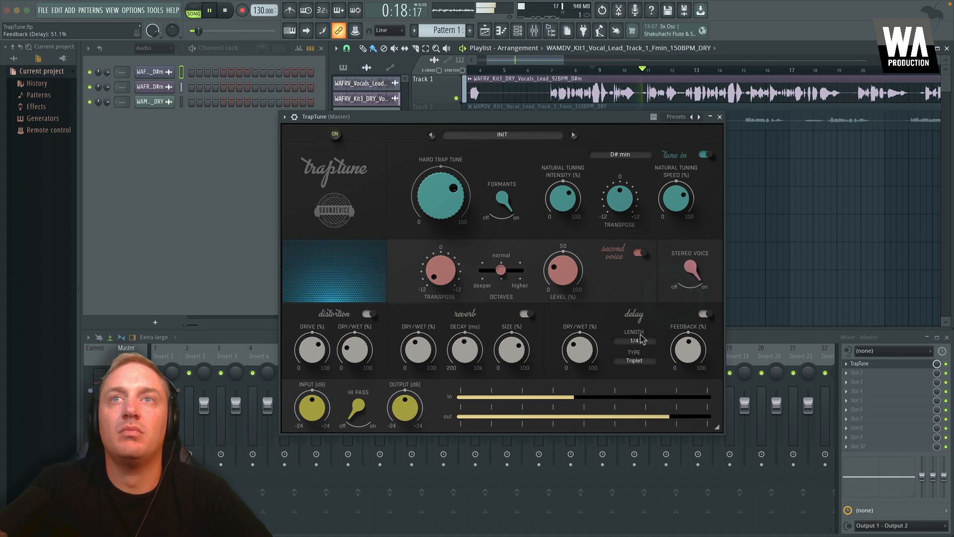
pyautogui.moveTo(580, 350); pyautogui.dragTo(579, 368)
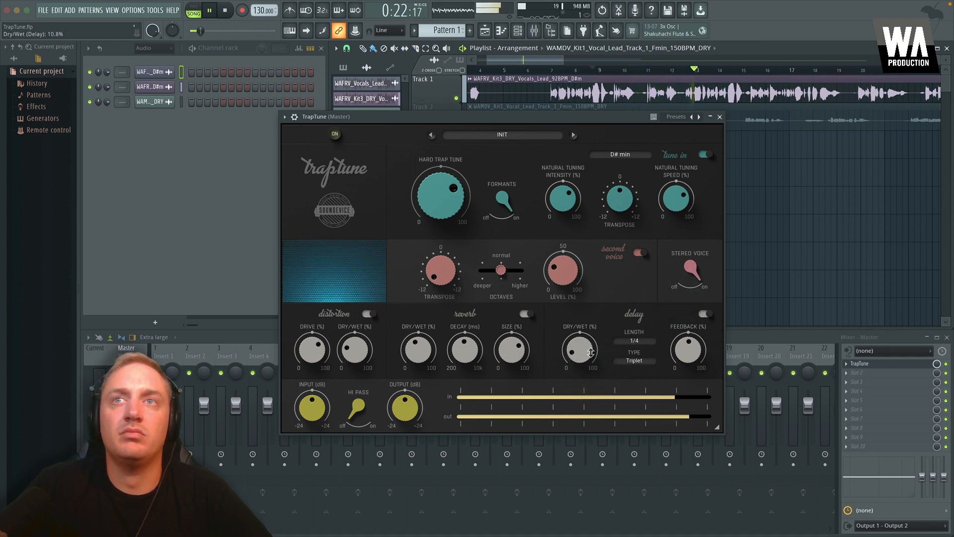
pyautogui.click(357, 409)
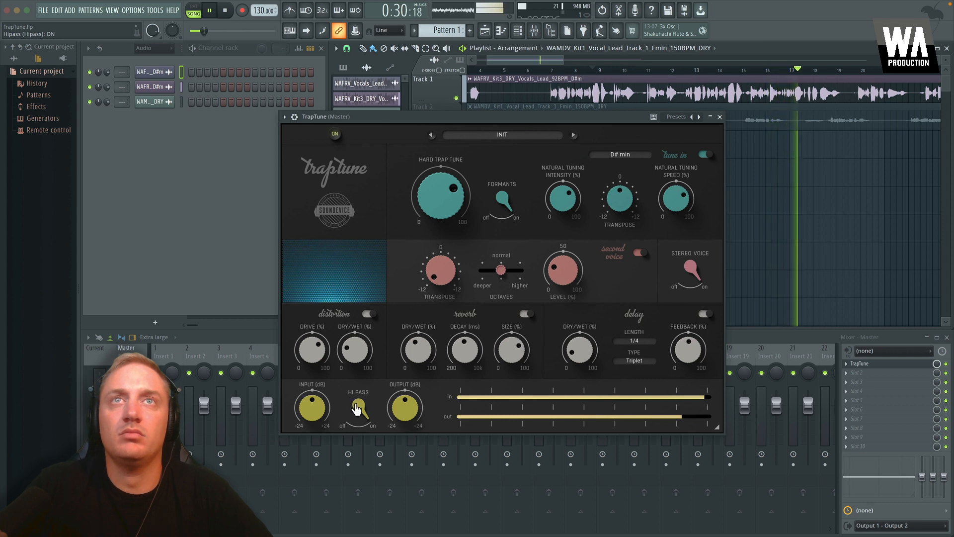
pyautogui.press('space')
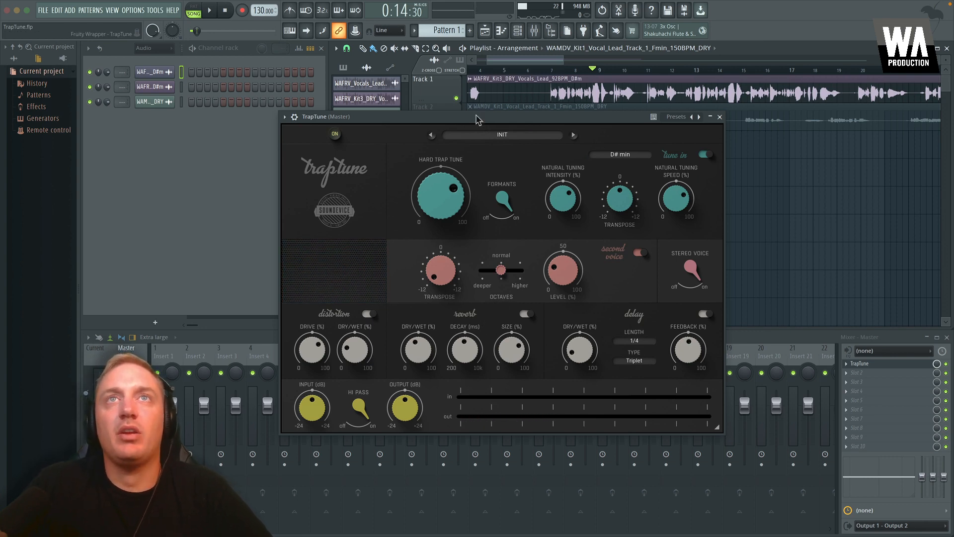
# - Move the plugin window clear of the tracks, mute Track 1 and unmute Track 2 in the playlist
pyautogui.moveTo(475, 120); pyautogui.dragTo(485, 149)
pyautogui.click(457, 98)
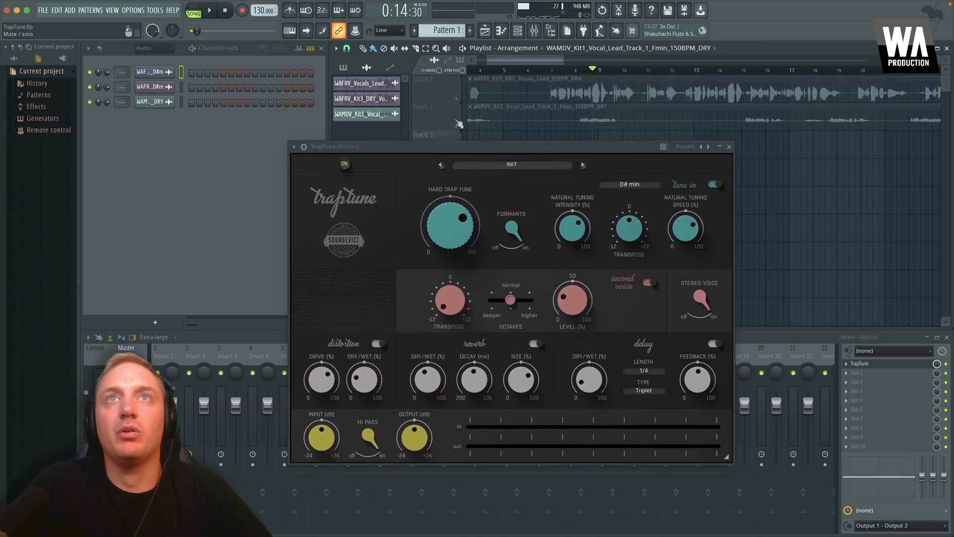
pyautogui.click(456, 126)
pyautogui.hscroll(-1, 565, 134)
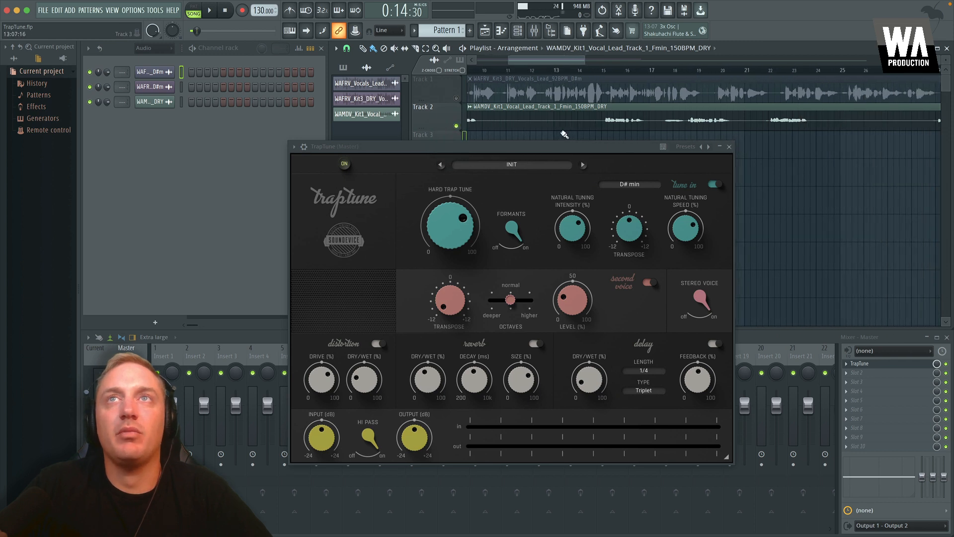
pyautogui.hscroll(-1, 565, 134)
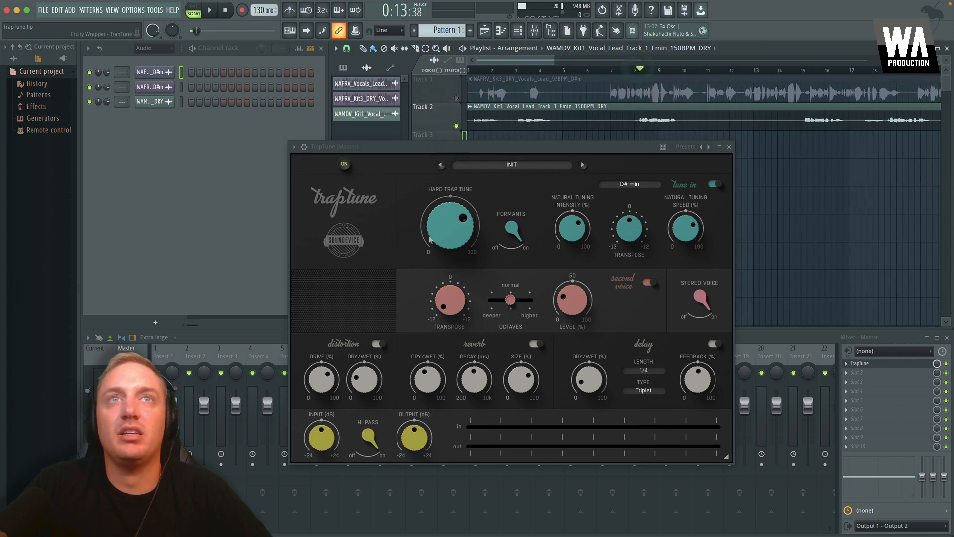
# - Bypass the plugin and audition the dry Track 2 vocal, moving the playback start to about bar 15
pyautogui.click(344, 167)
pyautogui.press('space')
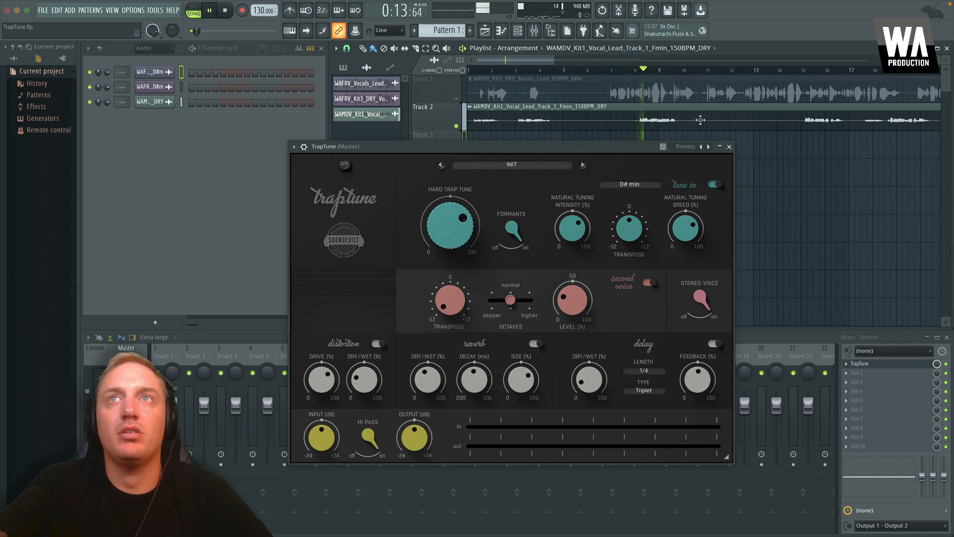
pyautogui.hscroll(5, 694, 128)
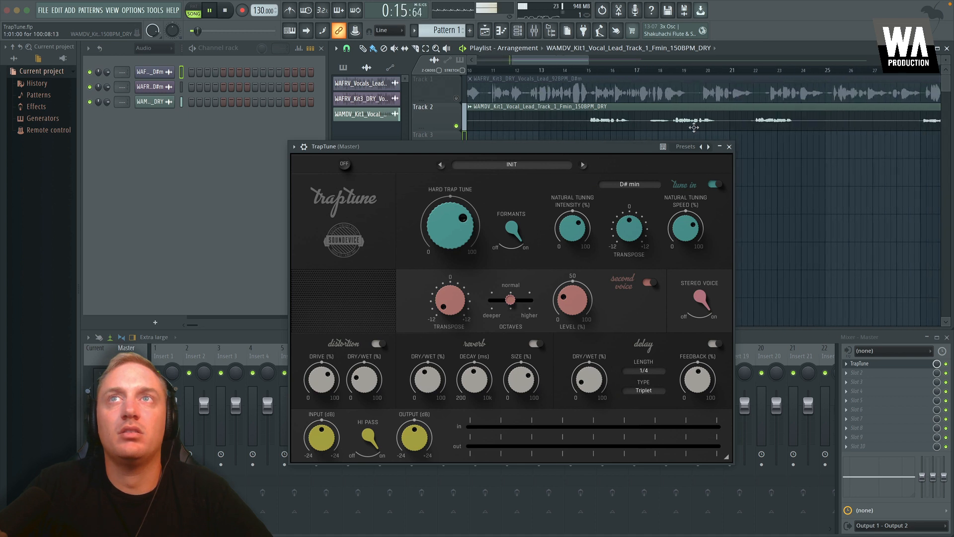
pyautogui.click(639, 73)
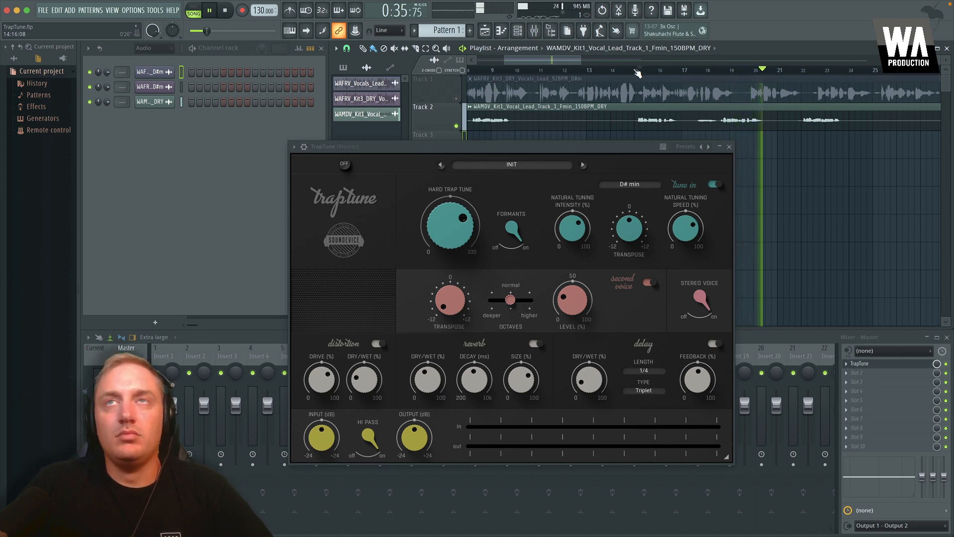
pyautogui.press('space')
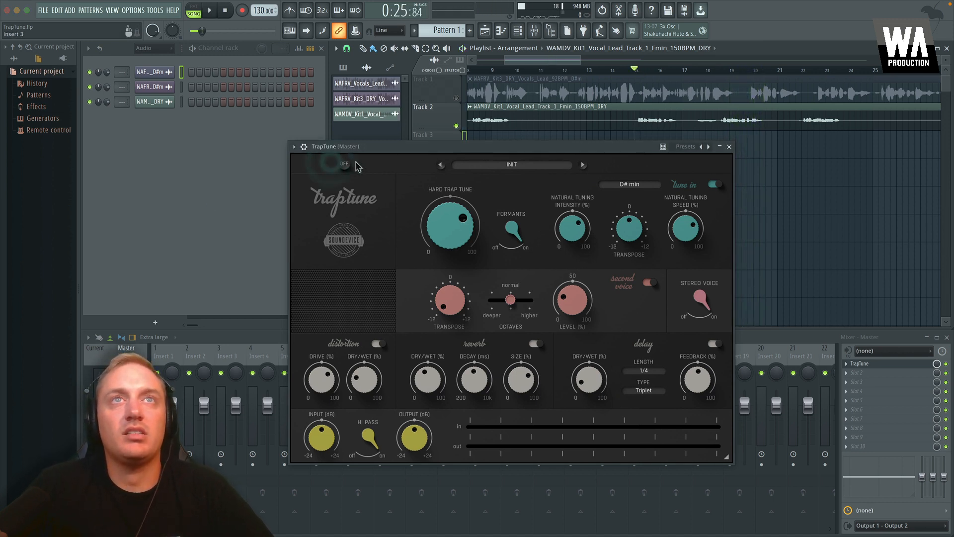
# - Load the Natural Tuned preset, replace it with Man In Hangar and audition the Track 2 vocal through it
pyautogui.click(510, 166)
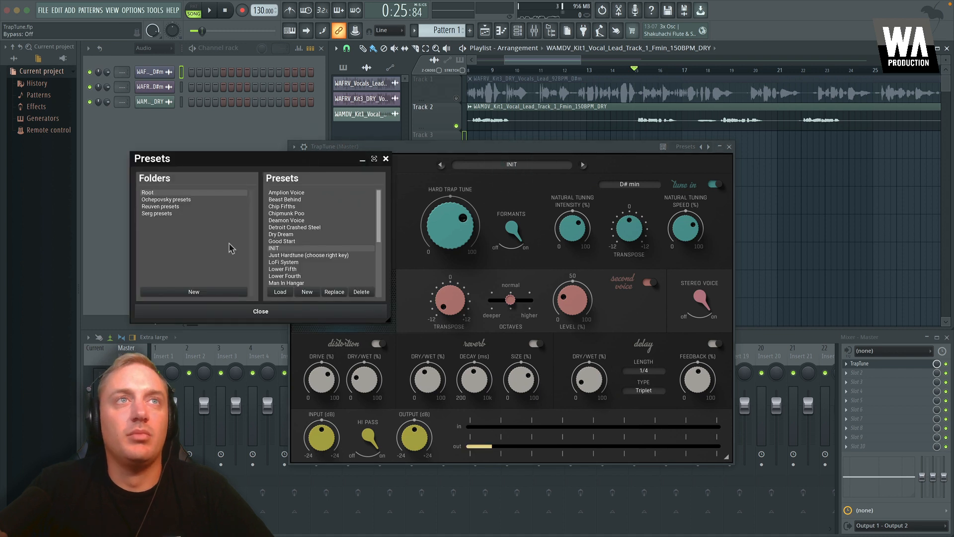
pyautogui.doubleClick(294, 284)
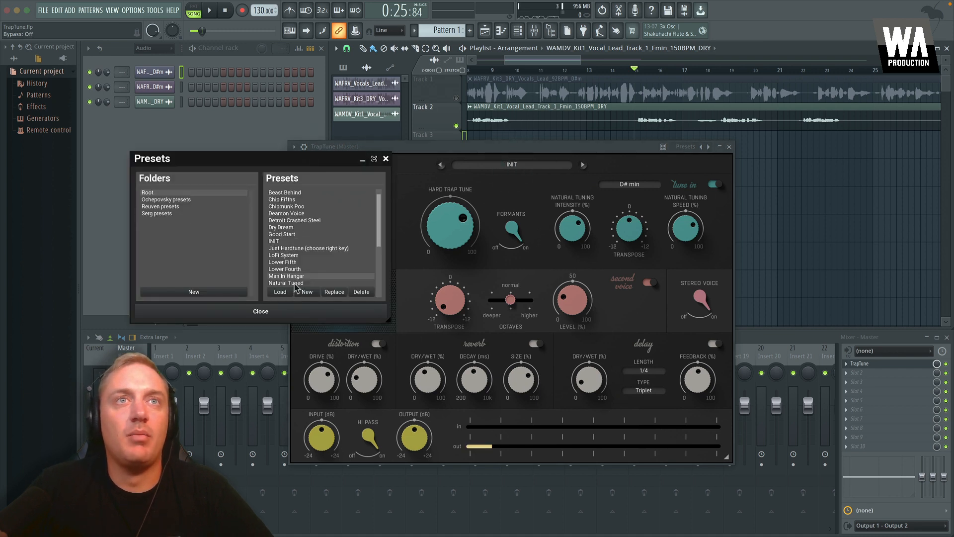
pyautogui.click(292, 271)
pyautogui.click(295, 262)
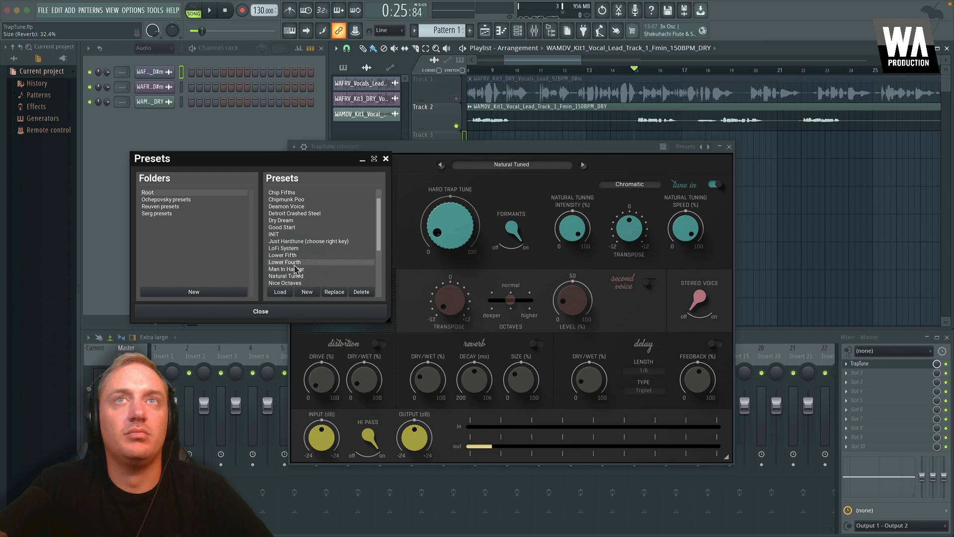
pyautogui.doubleClick(296, 269)
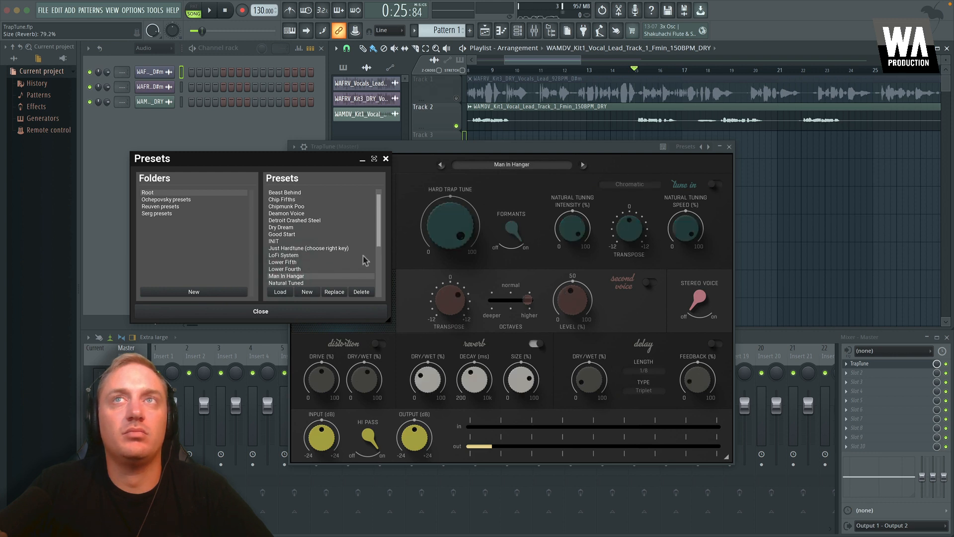
pyautogui.press('space')
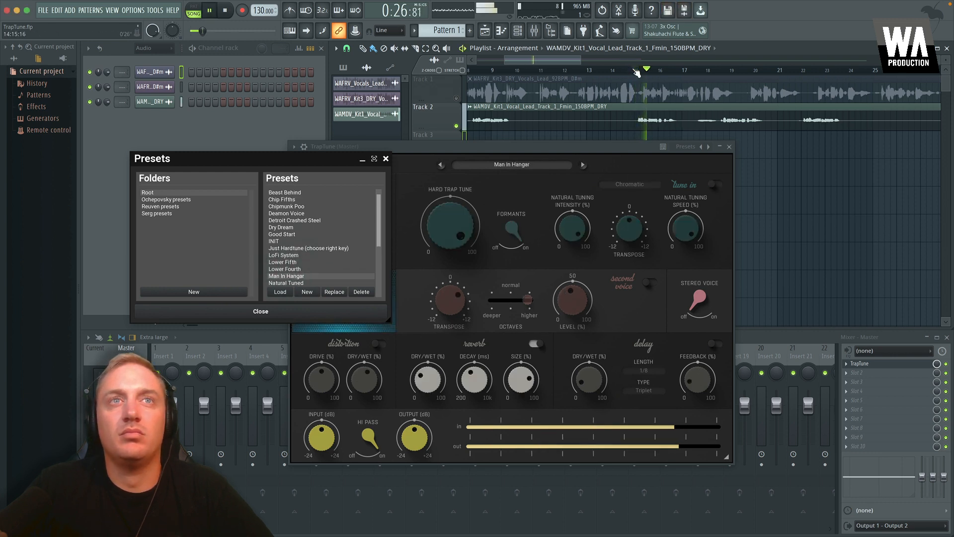
pyautogui.scroll(-2, 316, 269)
pyautogui.scroll(-2, 316, 269)
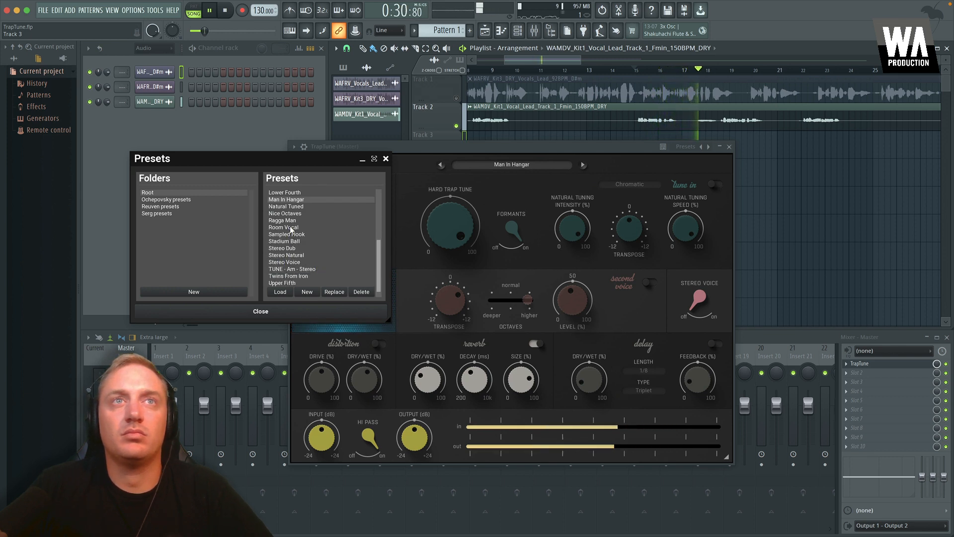
pyautogui.press('space')
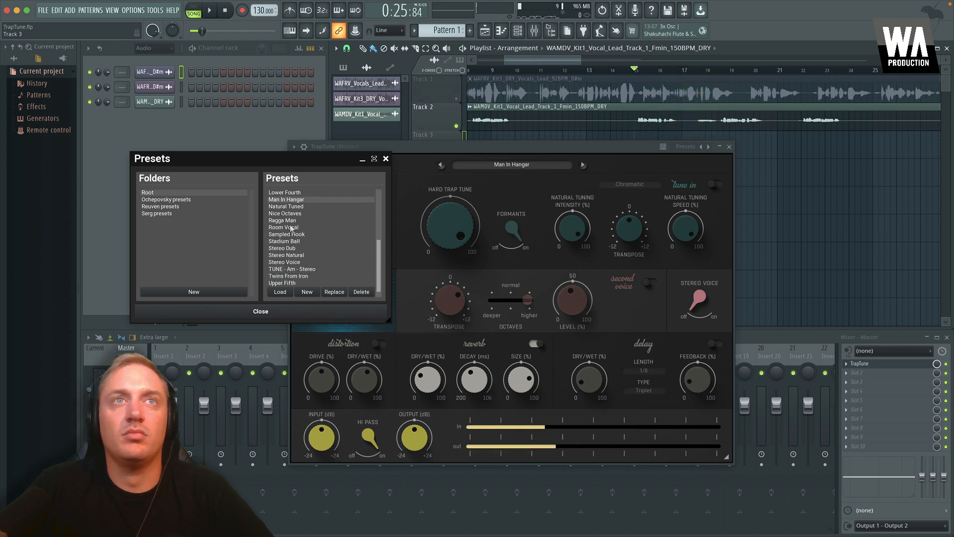
# - Load the Room Vocal preset and audition the same part of the Track 2 vocal through it
pyautogui.click(291, 228)
pyautogui.scroll(2, 304, 259)
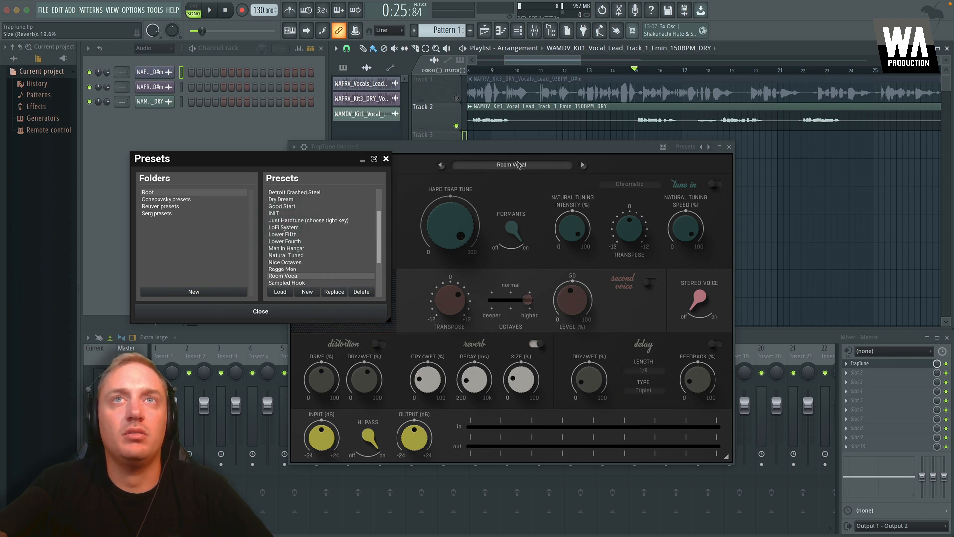
pyautogui.press('space')
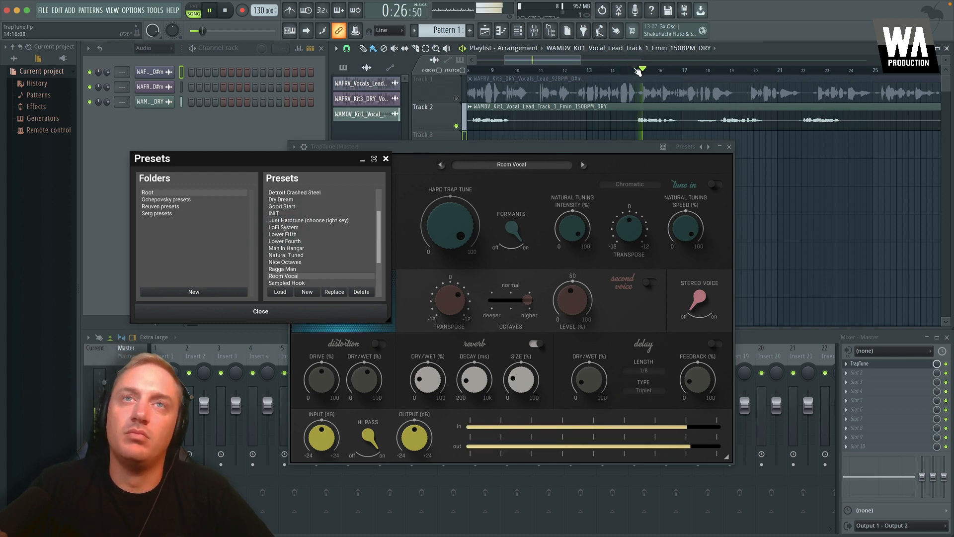
pyautogui.scroll(-2, 305, 248)
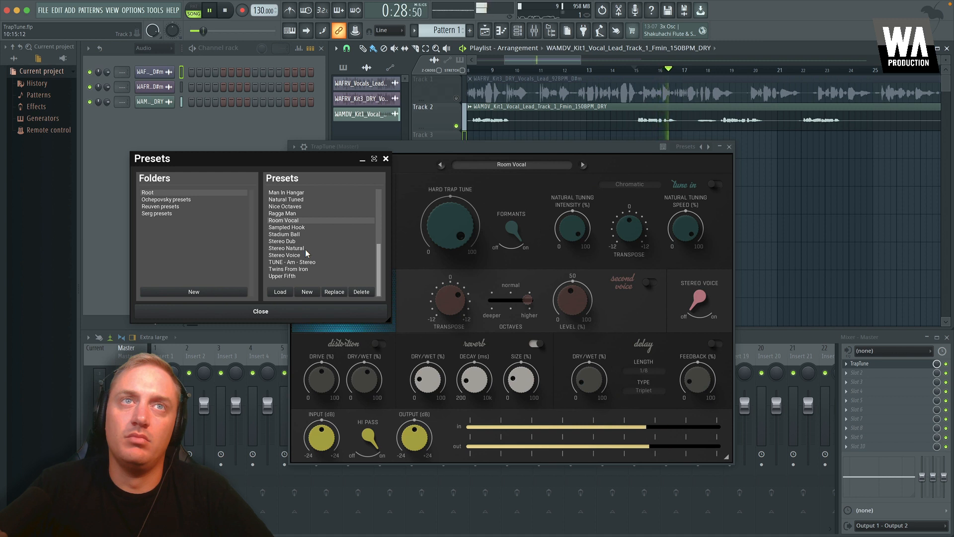
pyautogui.press('space')
# - Load the Upper Fifth preset and audition the Track 2 vocal through it, moving on to a part near bar 29
pyautogui.doubleClick(287, 277)
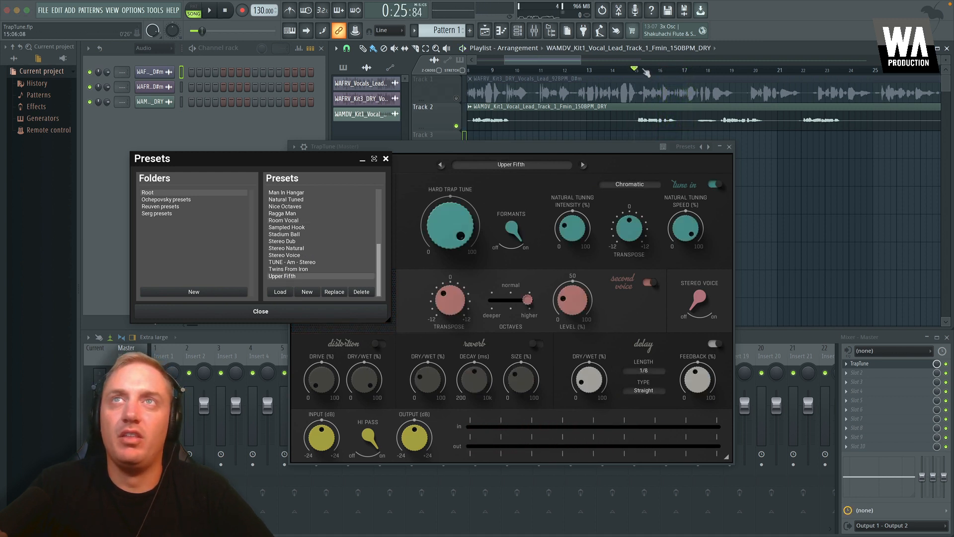
pyautogui.press('space')
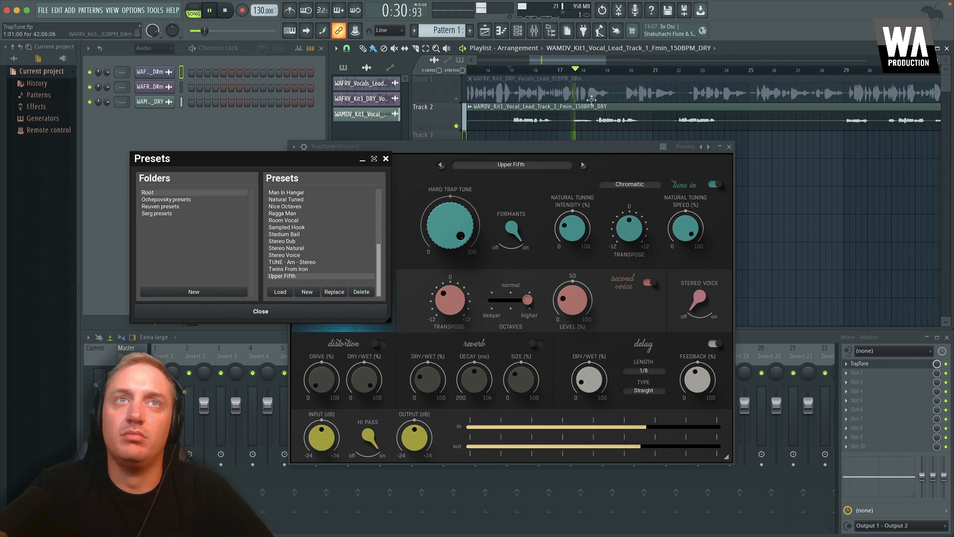
pyautogui.press('space')
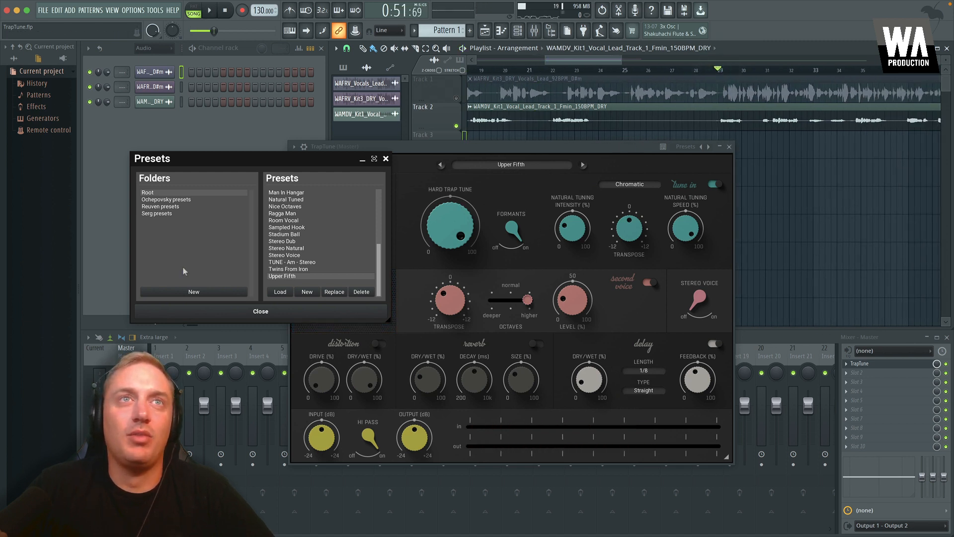
# - Load the DOUBLE - AM - Hardtune preset from the Ochepovsky presets folder and audition the vocal from about bar 29
pyautogui.click(166, 200)
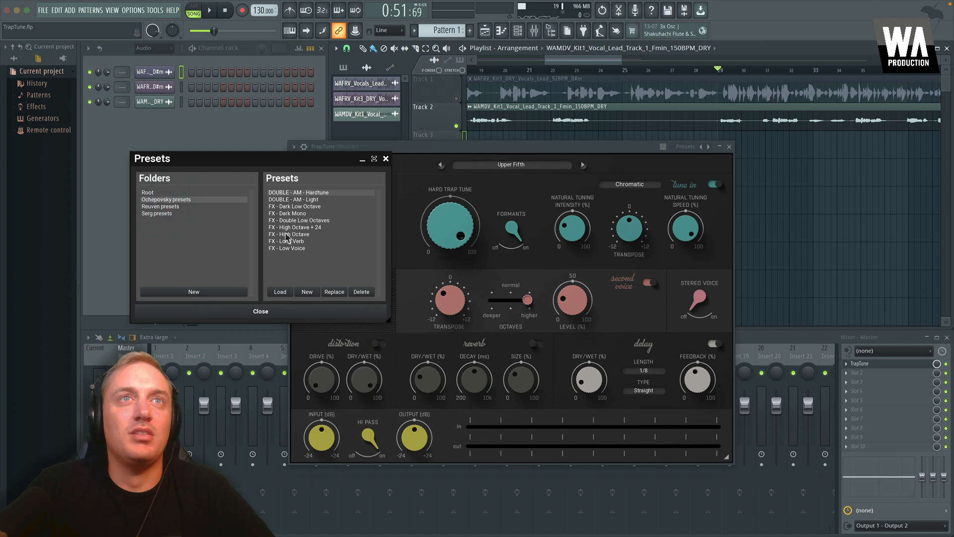
pyautogui.click(308, 193)
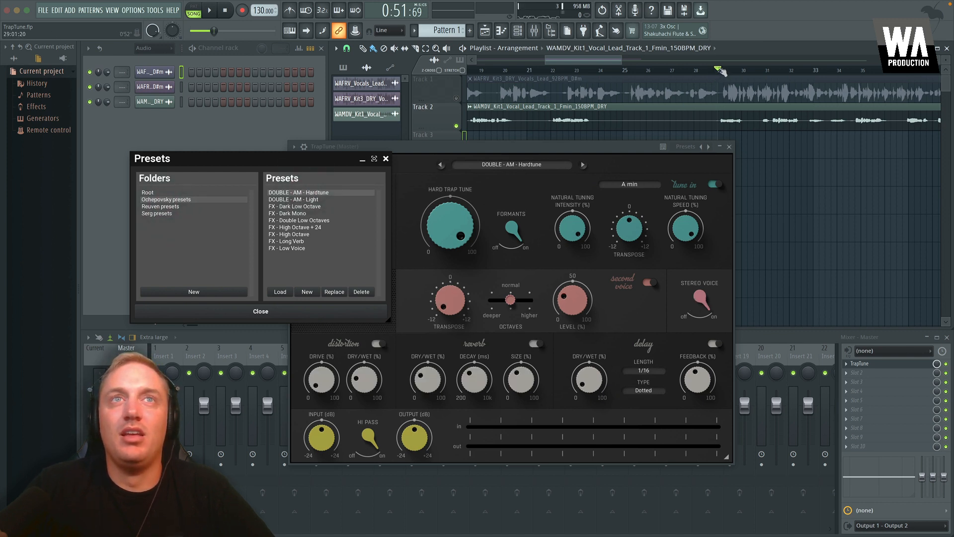
pyautogui.press('space')
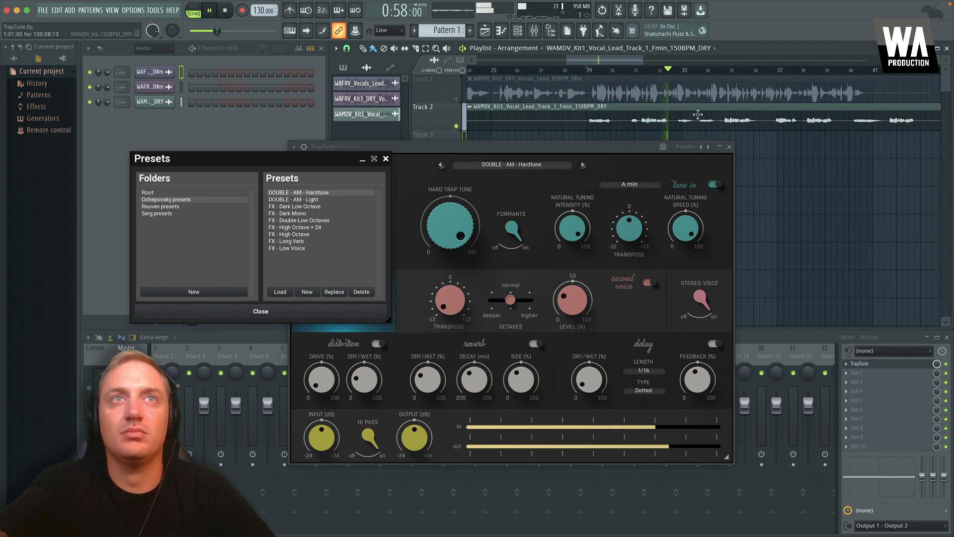
pyautogui.press('space')
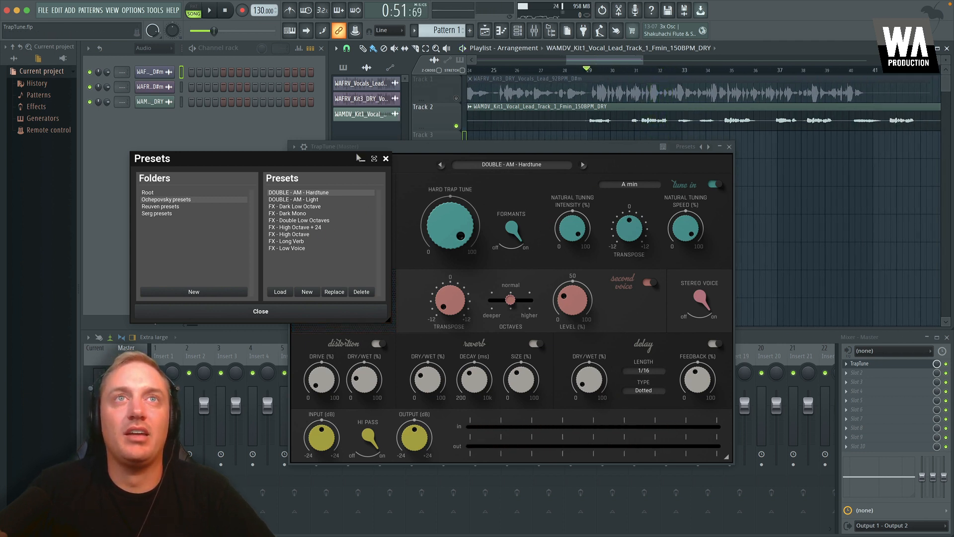
# - Move the preset browser off the plugin's power switch and compare the vocal with the plugin bypassed and on, leaving it on
pyautogui.moveTo(358, 159); pyautogui.dragTo(393, 194)
pyautogui.press('space')
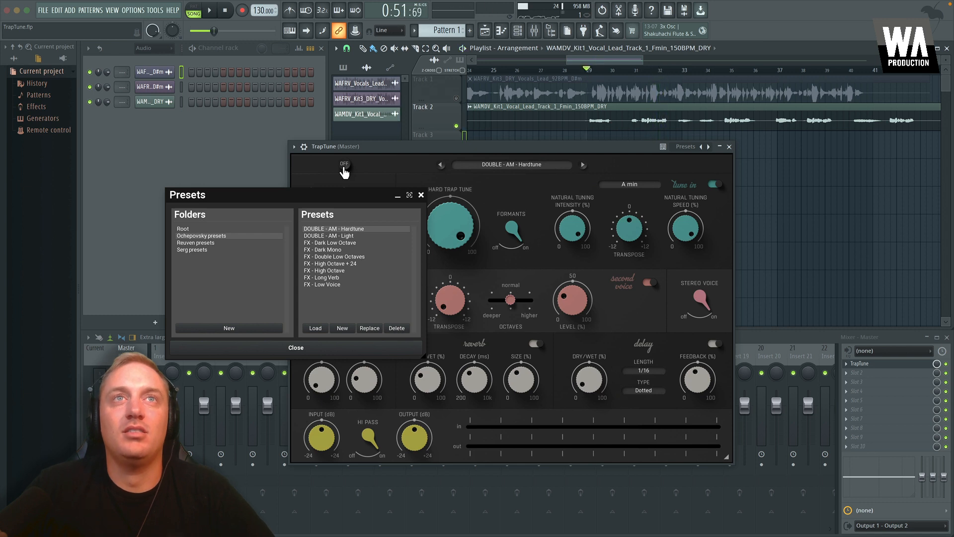
pyautogui.click(344, 168)
pyautogui.press('space')
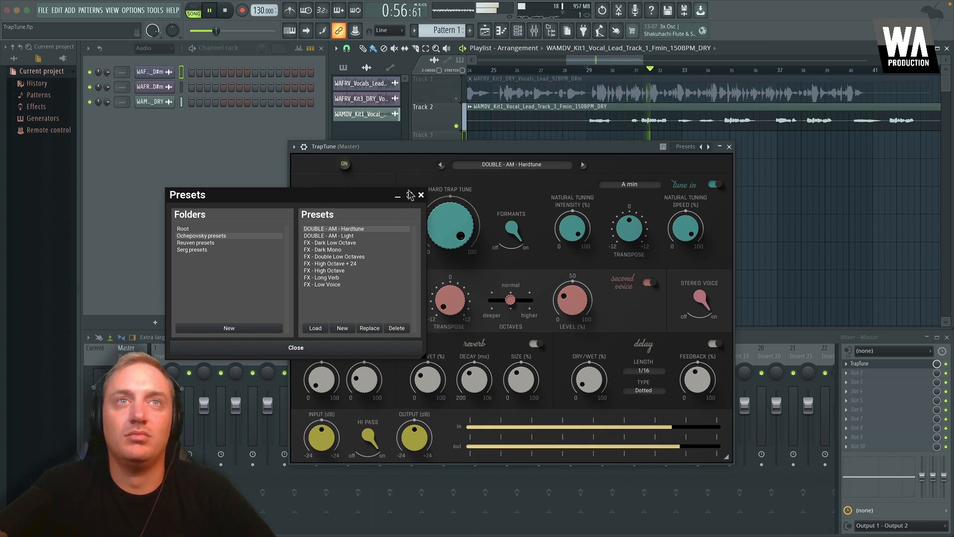
# - Load the Make it Thick preset from the Reuven presets folder and audition the Track 2 vocal from about bar 33
pyautogui.press('space')
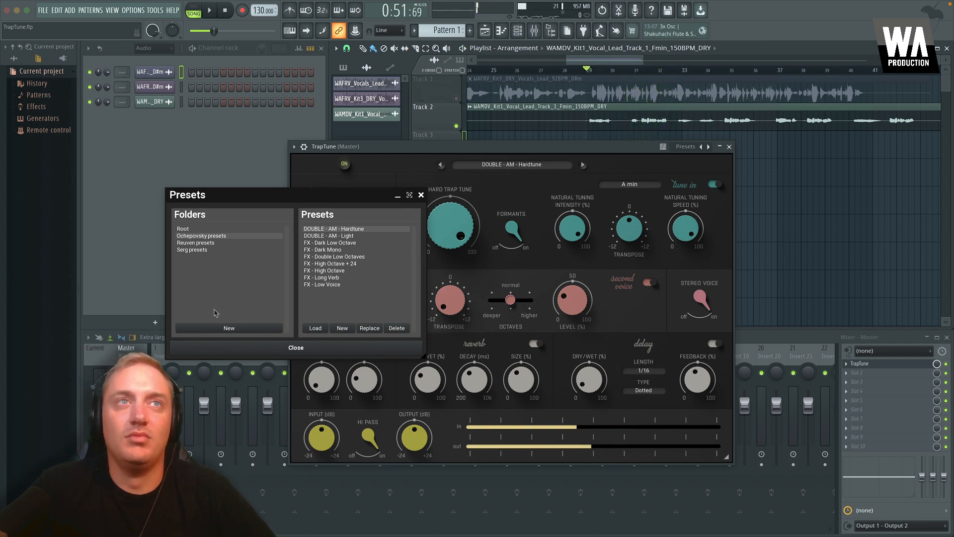
pyautogui.click(209, 244)
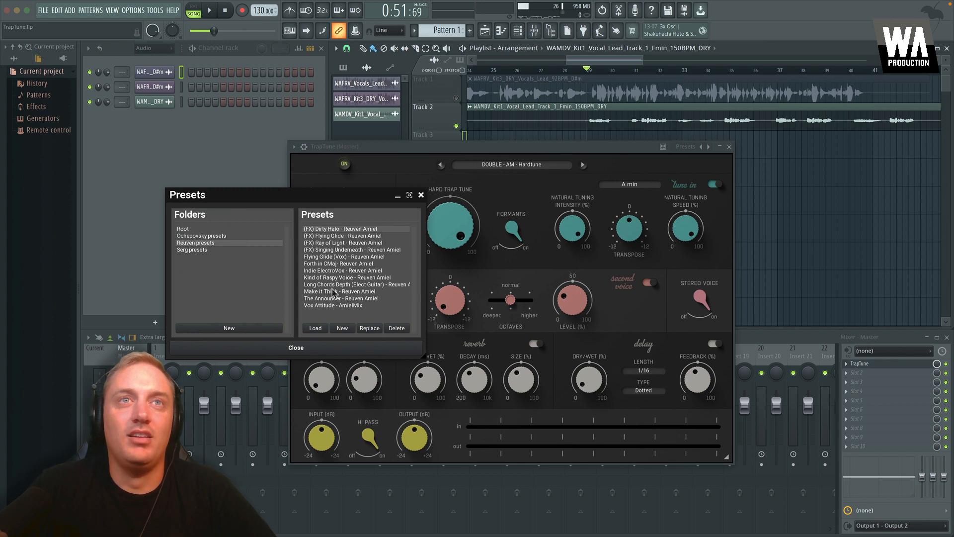
pyautogui.doubleClick(333, 292)
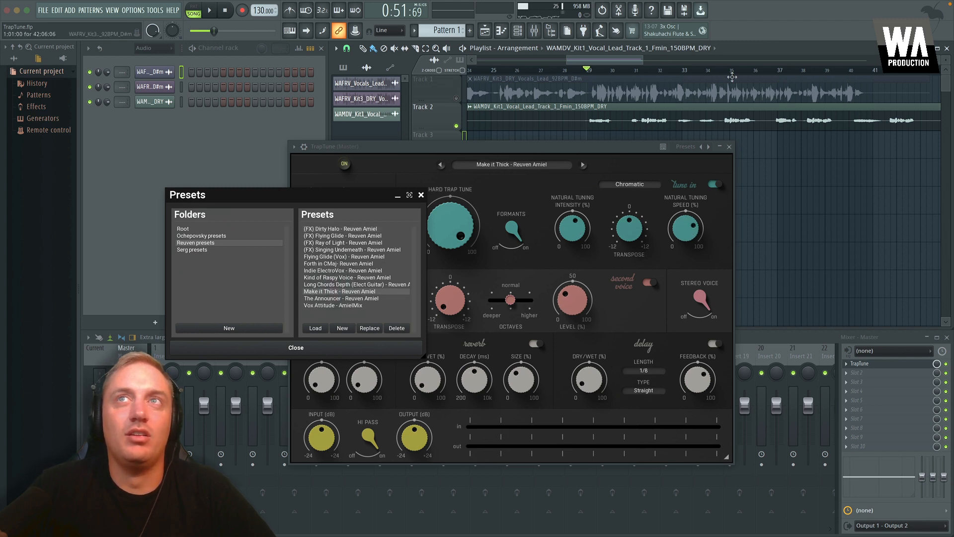
pyautogui.click(680, 72)
pyautogui.press('space')
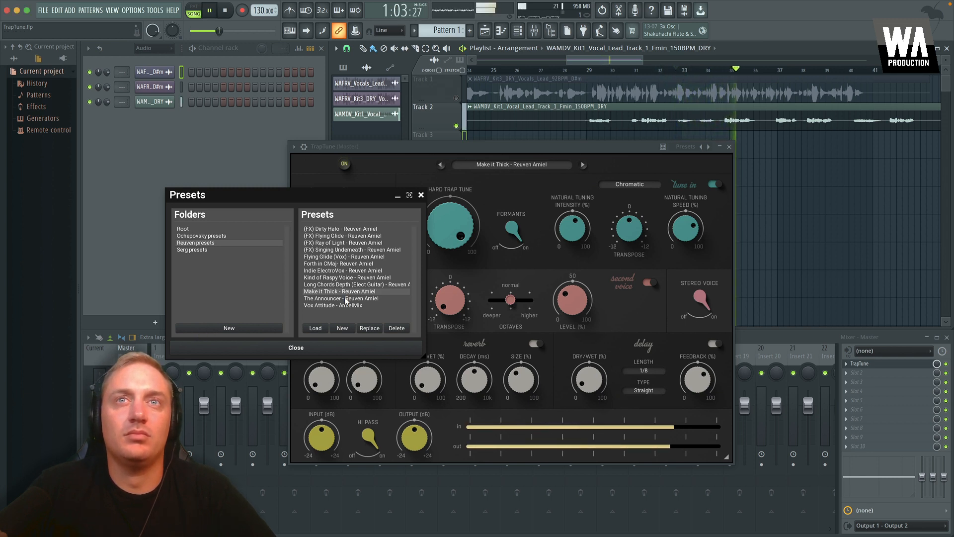
pyautogui.press('space')
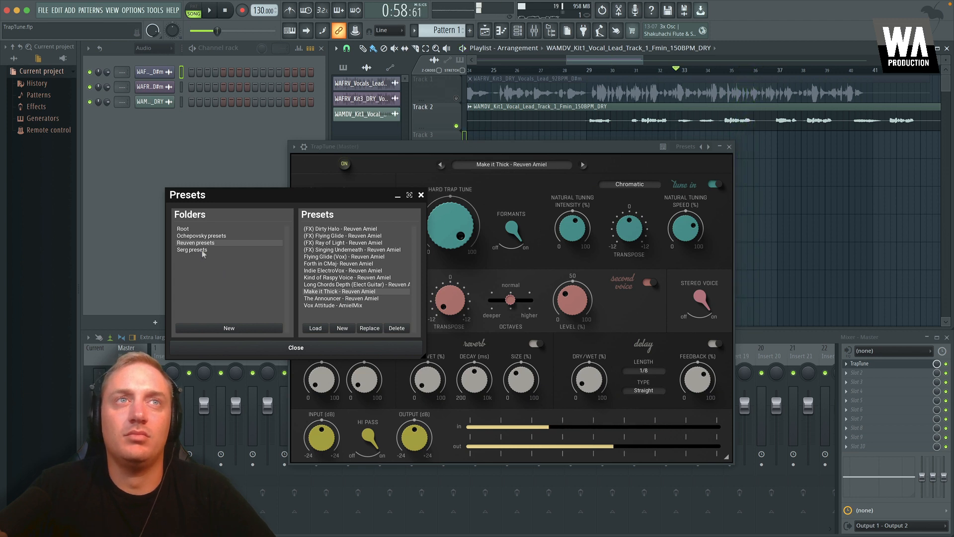
# - Load the Some King Of Flanger preset from the Serg presets folder and audition the Track 2 vocal from about bar 34
pyautogui.click(201, 251)
pyautogui.click(345, 257)
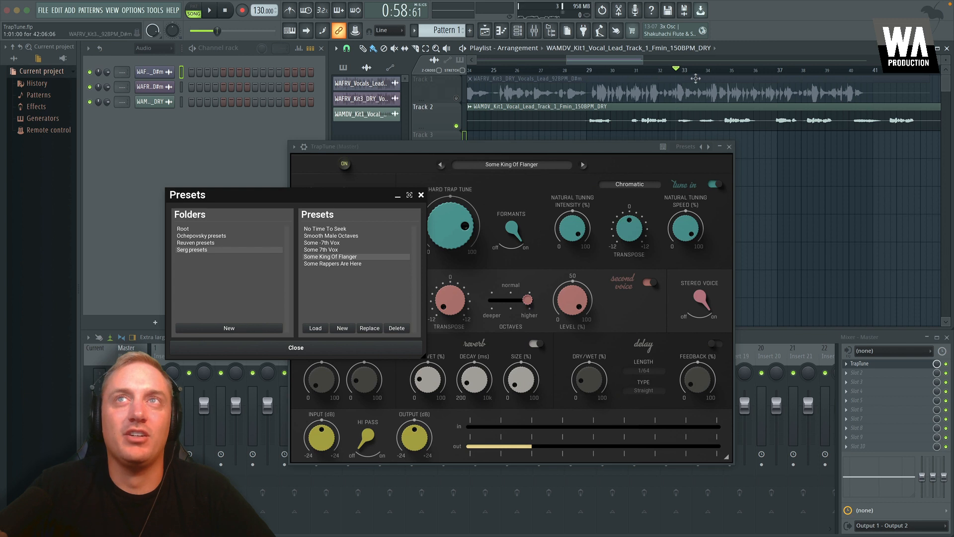
pyautogui.click(724, 73)
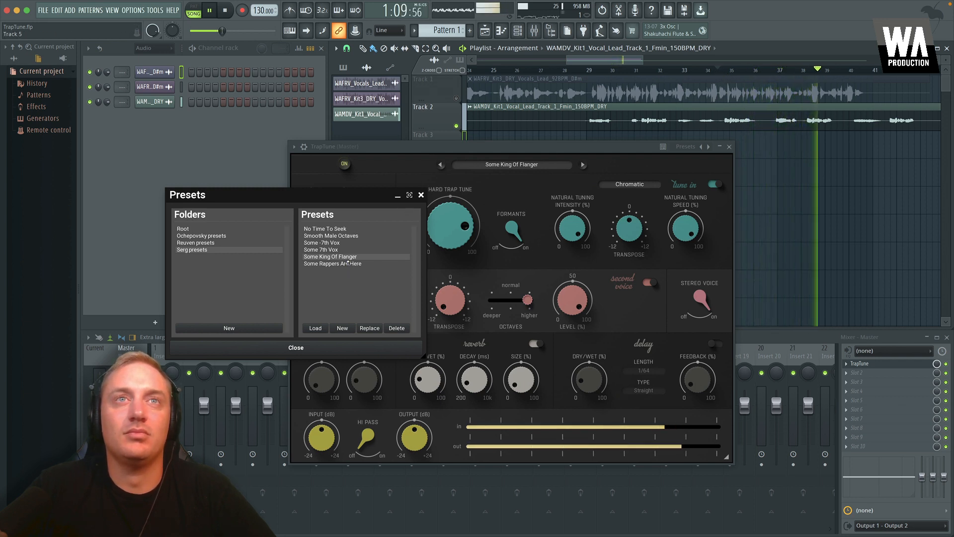
pyautogui.press('space')
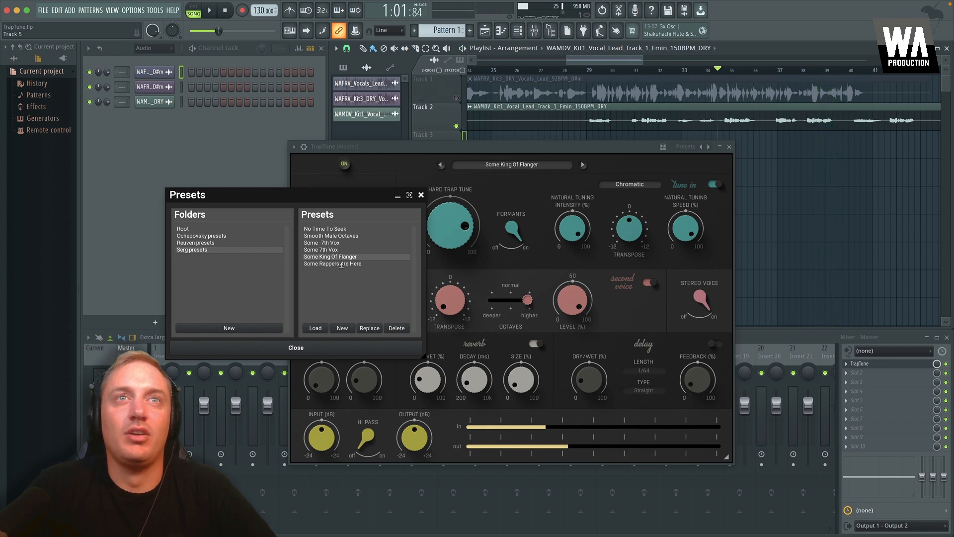
# - Load the Some Rappers Are Here preset and play the same part of the Track 2 vocal through it
pyautogui.click(336, 264)
pyautogui.click(336, 264)
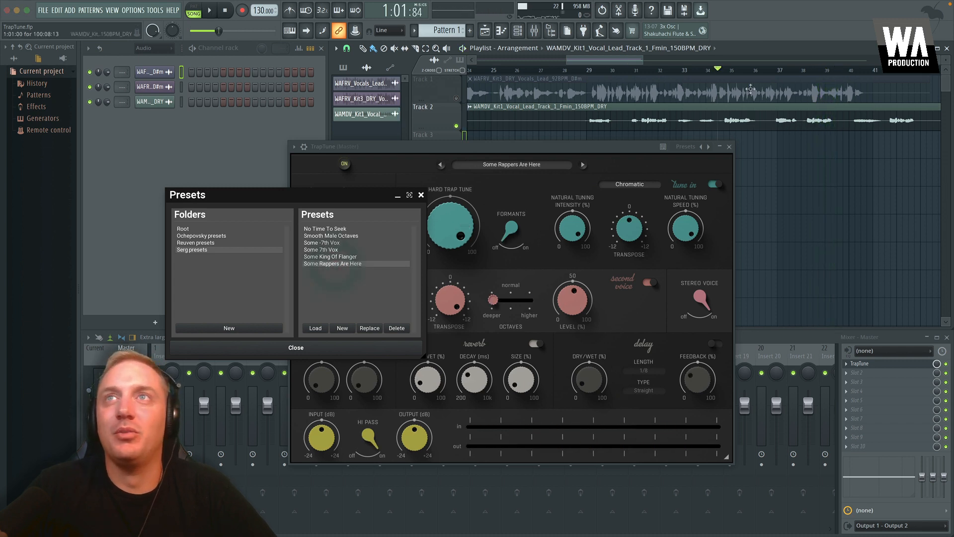
pyautogui.press('space')
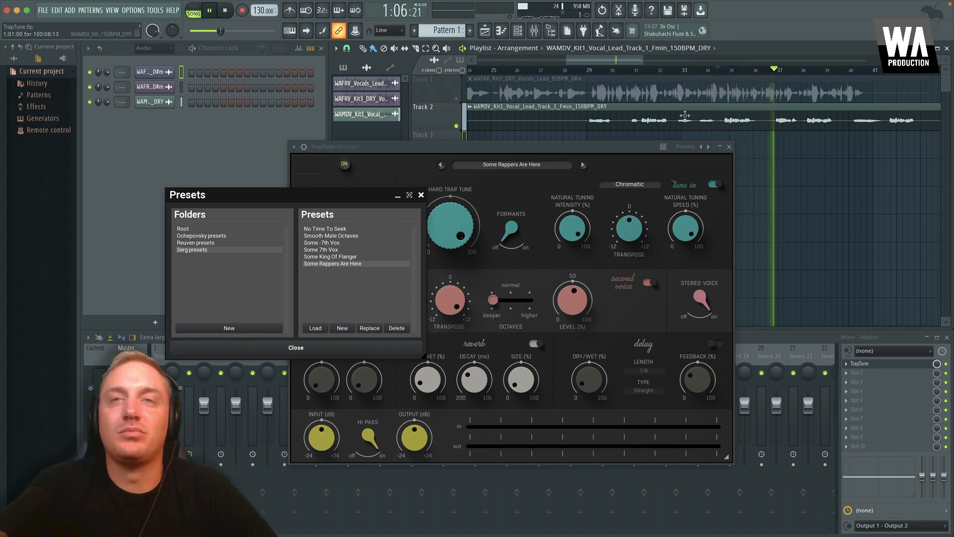
# - Close the preset browser, nudge the TrapTune window slightly upward and stop playback
pyautogui.click(421, 196)
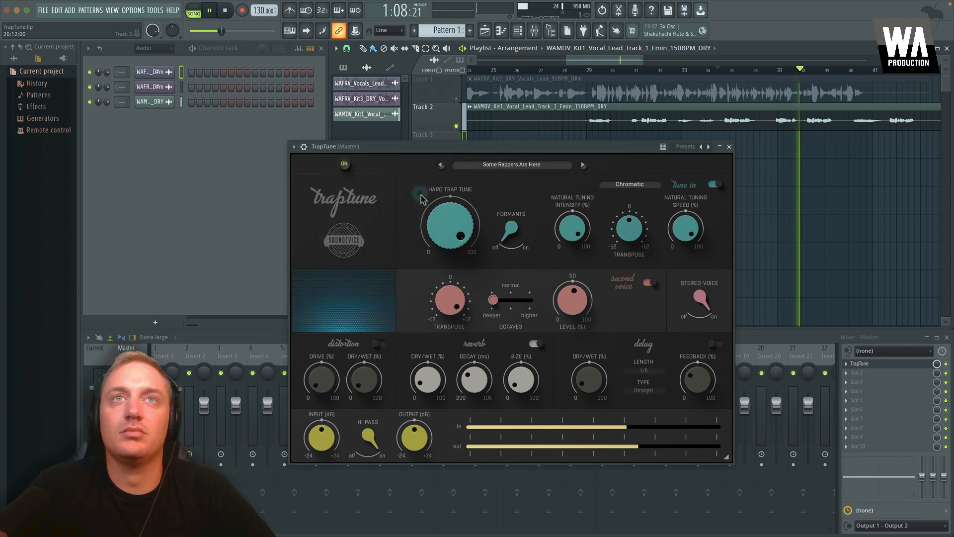
pyautogui.moveTo(615, 148); pyautogui.dragTo(615, 143)
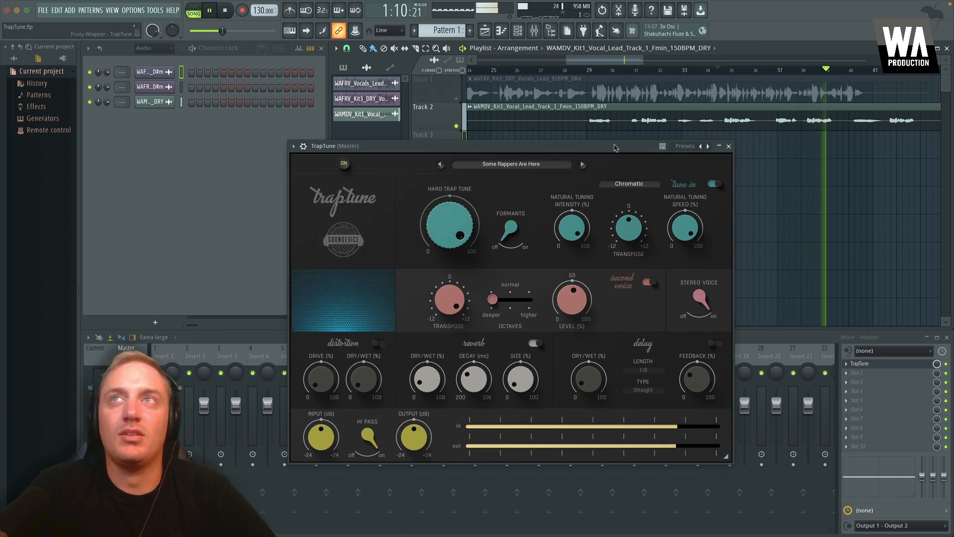
pyautogui.press('space')
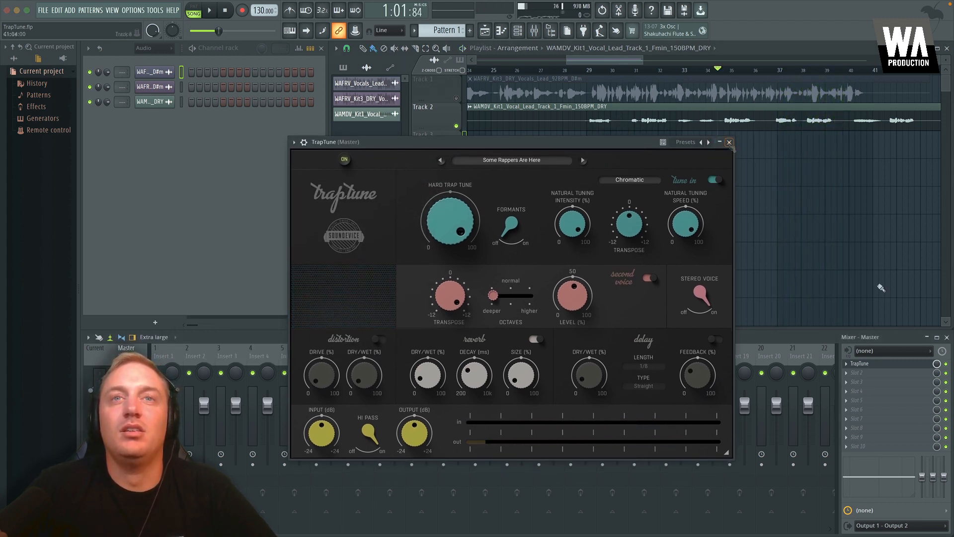